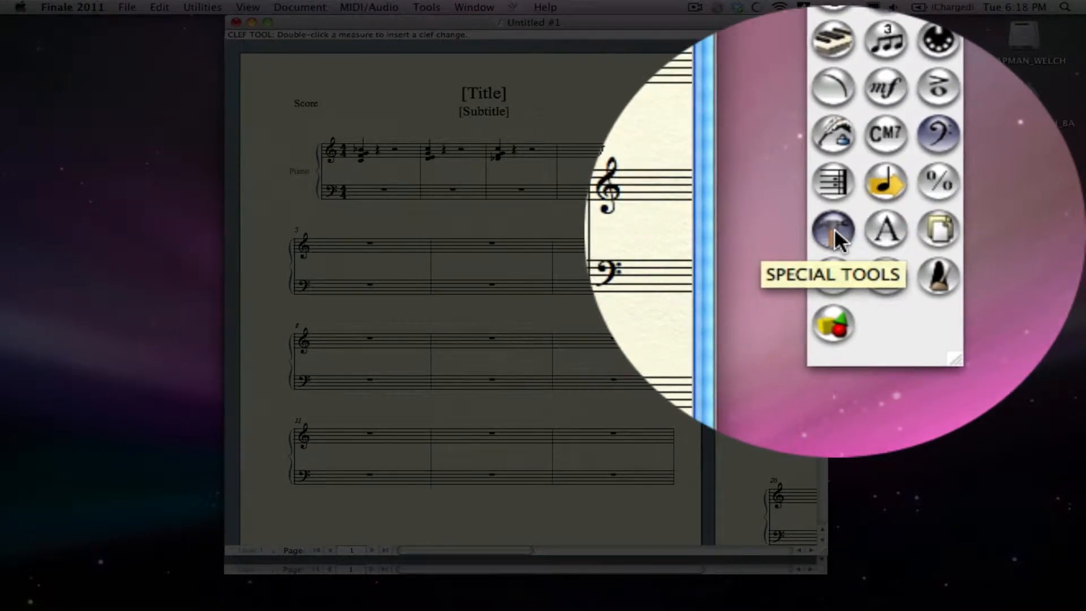
Activate the Special Tools and check that their palette is displayed.
click(834, 228)
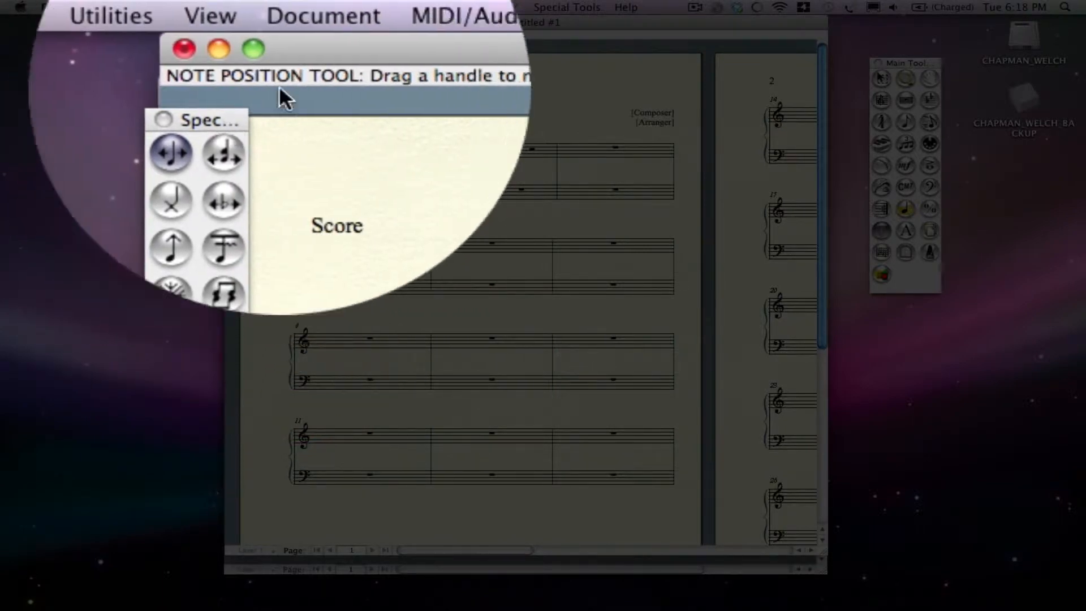
click(487, 8)
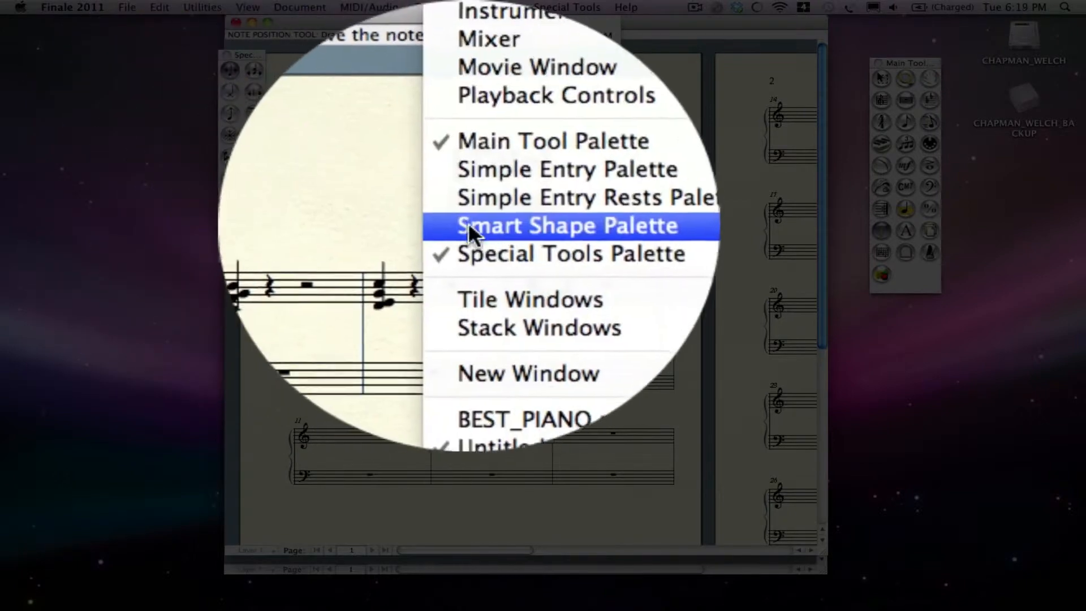
click(474, 229)
click(461, 7)
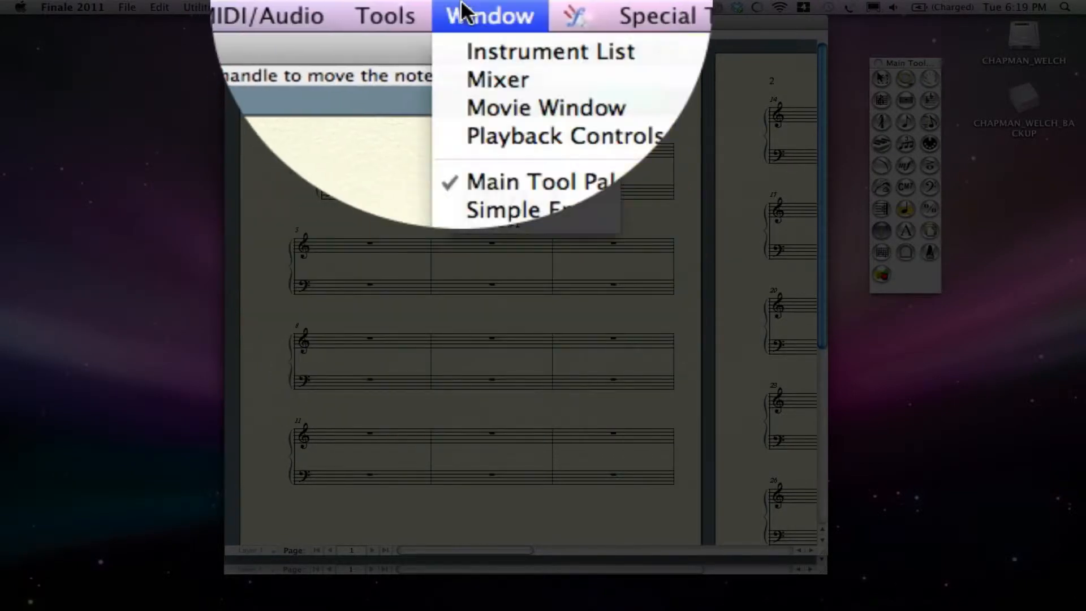
click(486, 232)
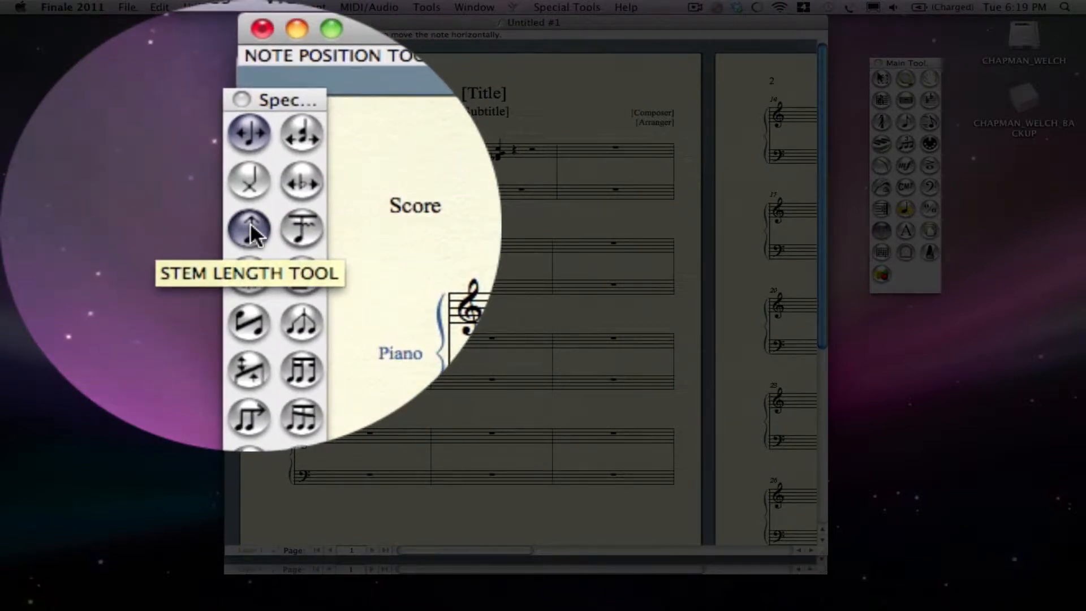
Use the Stem Length tool to shorten the stem of the first treble chord until it disappears into the noteheads.
click(250, 226)
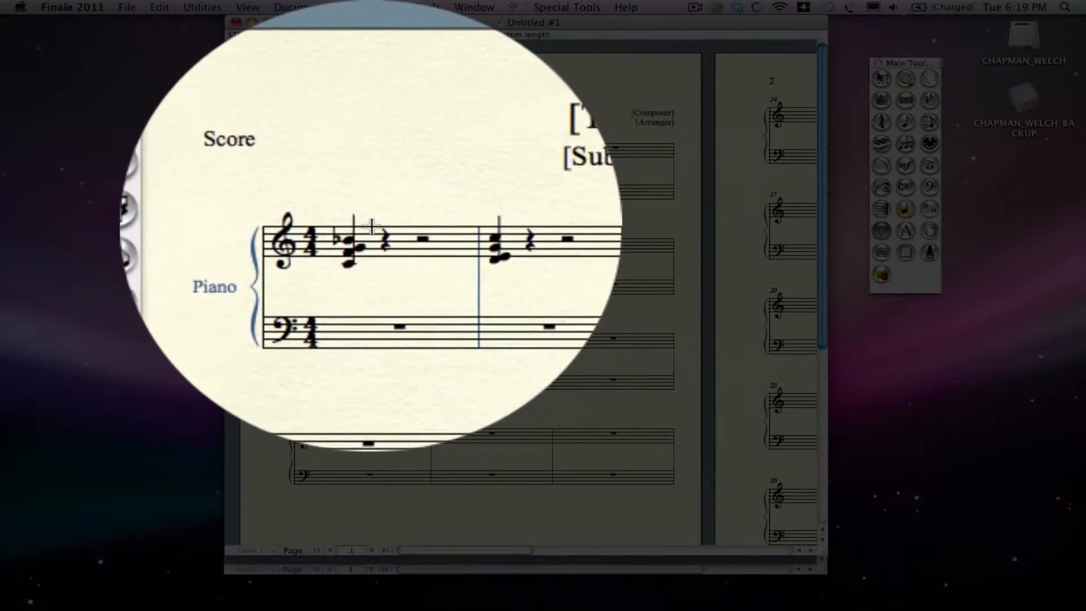
click(371, 225)
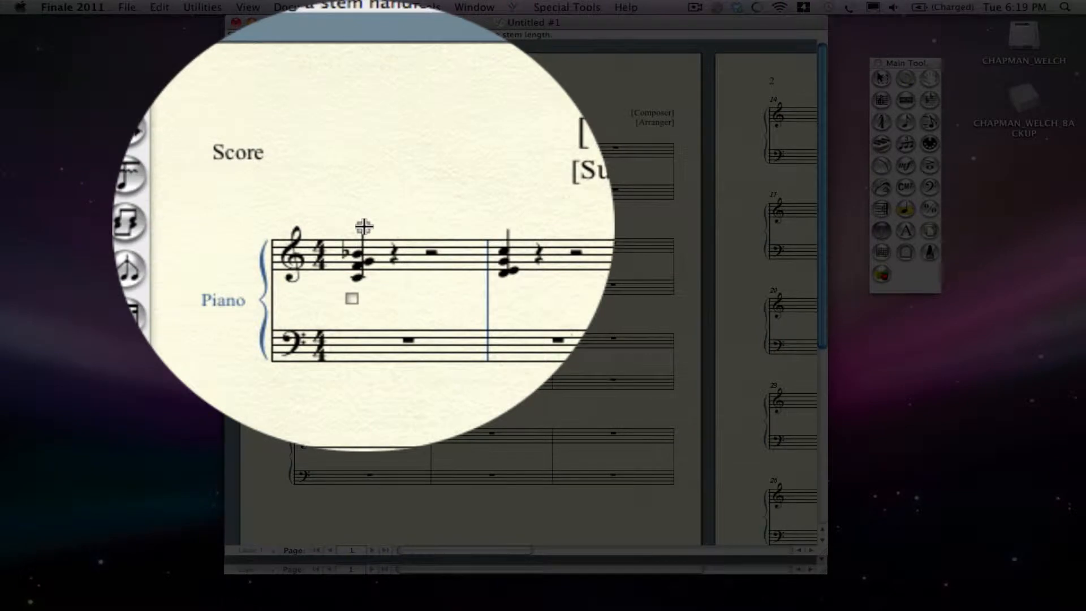
drag(363, 227, 363, 218)
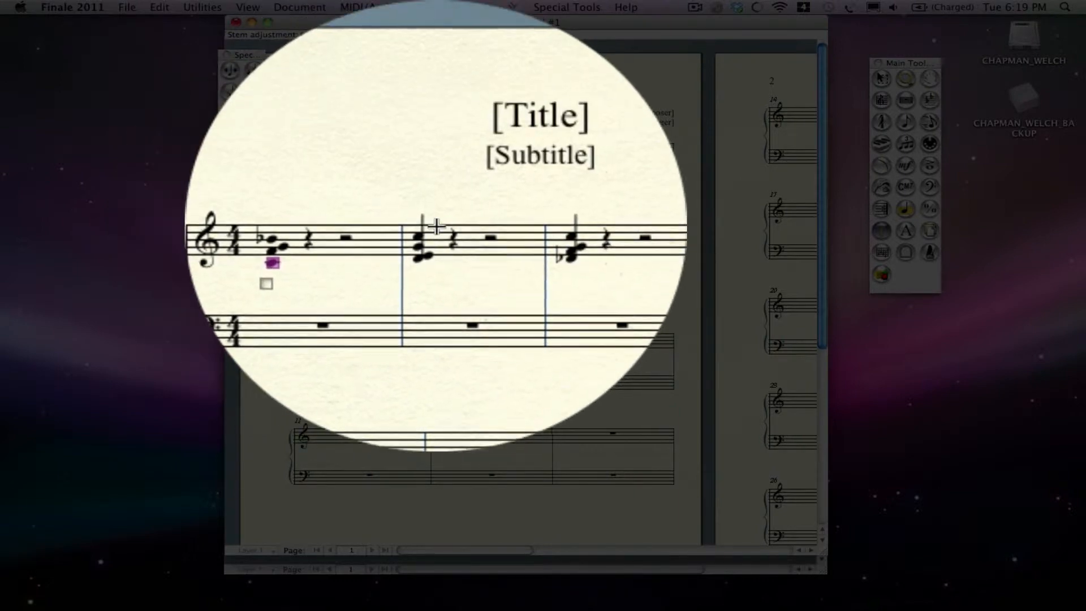
Shorten the stems of the treble chords in measures 2 and 3 until they disappear, and return to the Selection tool.
click(438, 226)
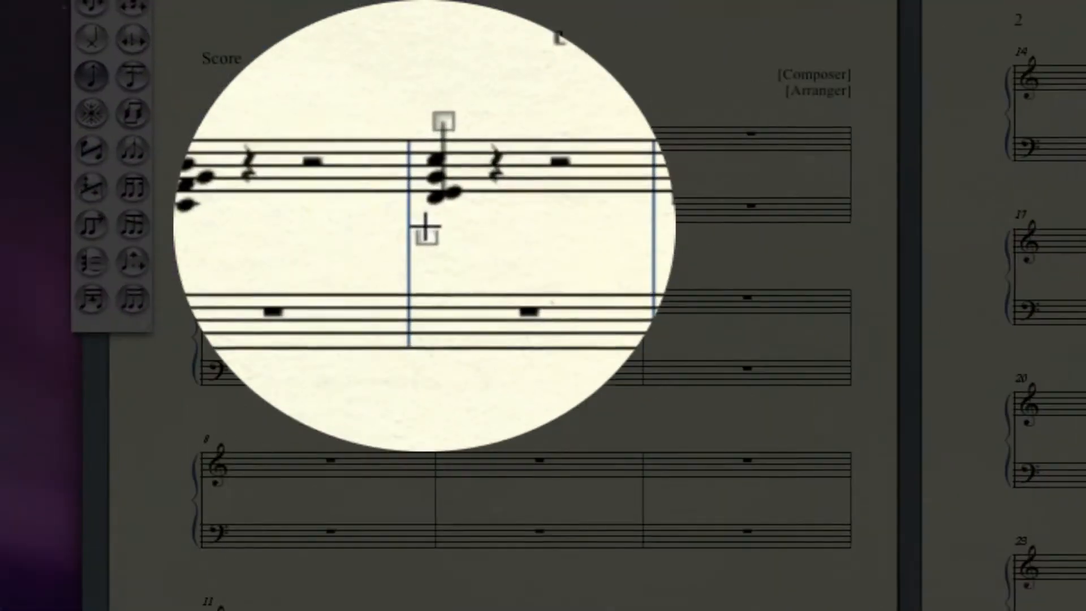
drag(439, 184, 436, 204)
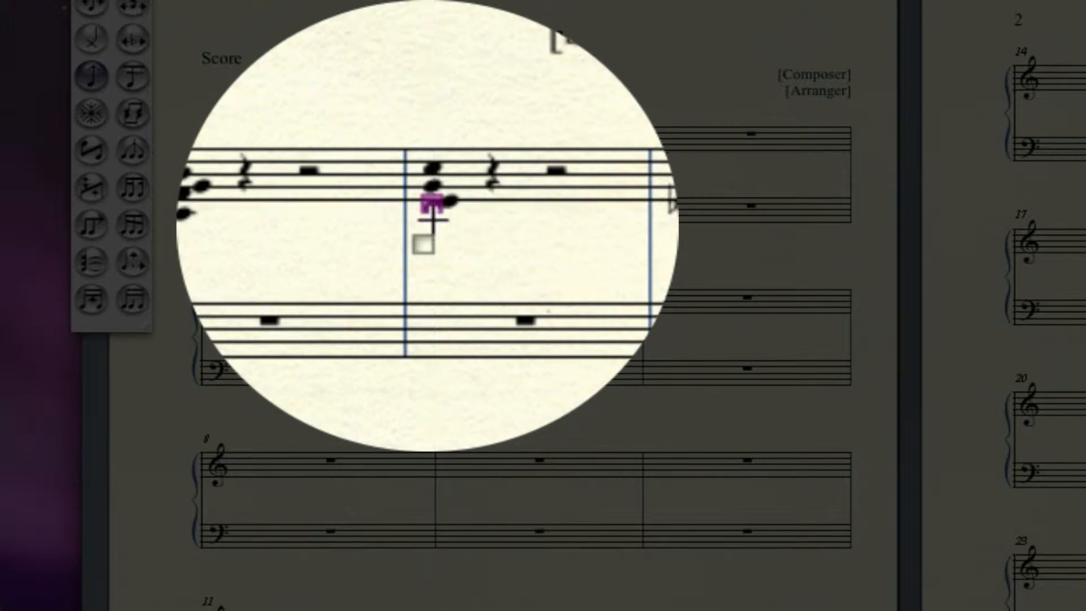
click(655, 199)
drag(617, 184, 611, 204)
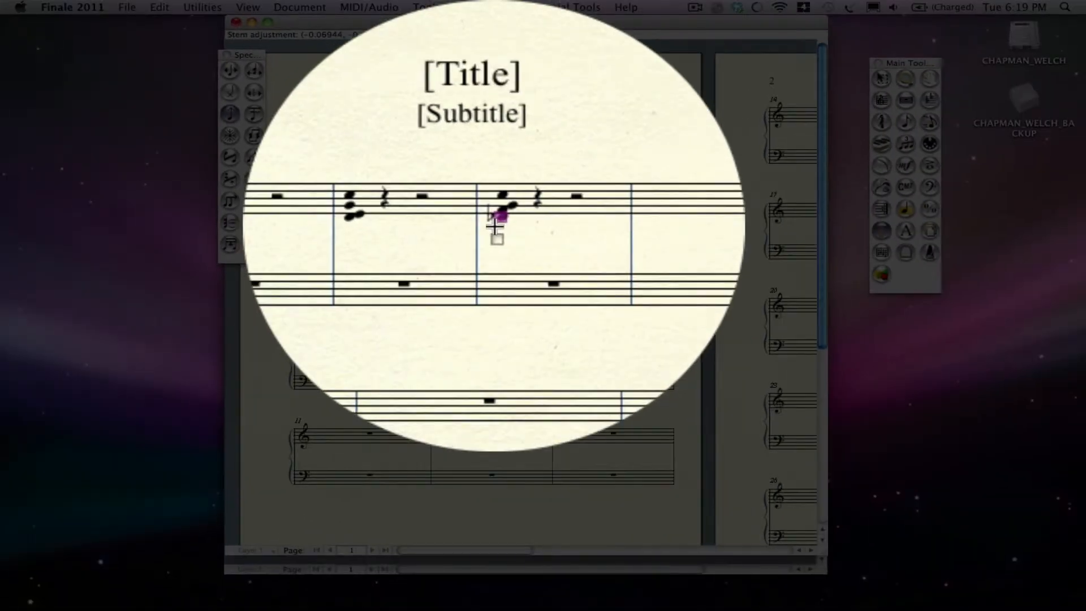
click(881, 78)
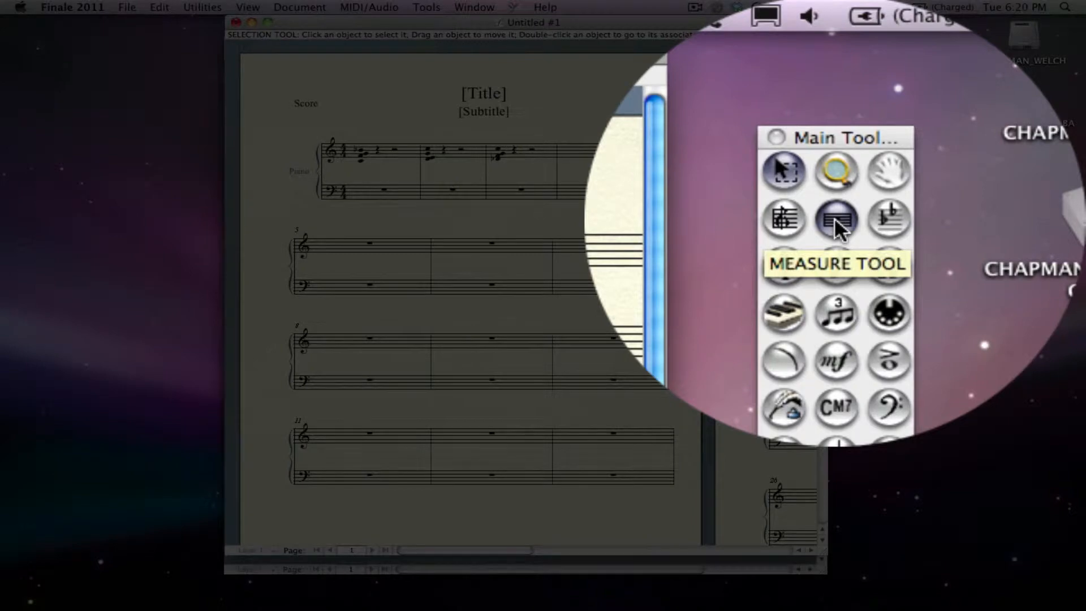
Use the Measure tool to set the barline of measure 1 to Invisible.
click(833, 218)
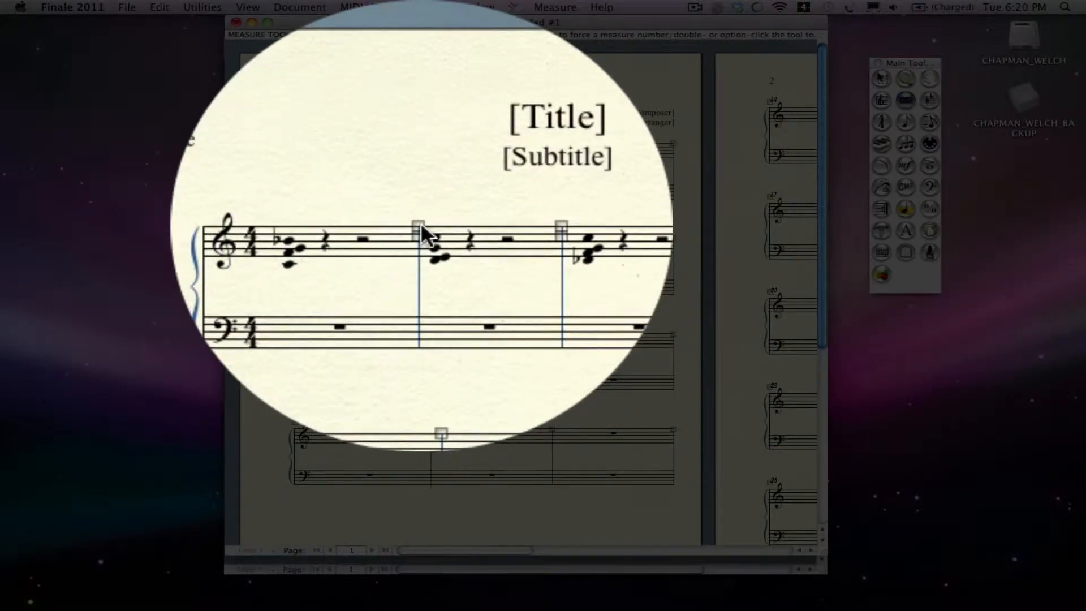
double_click(420, 221)
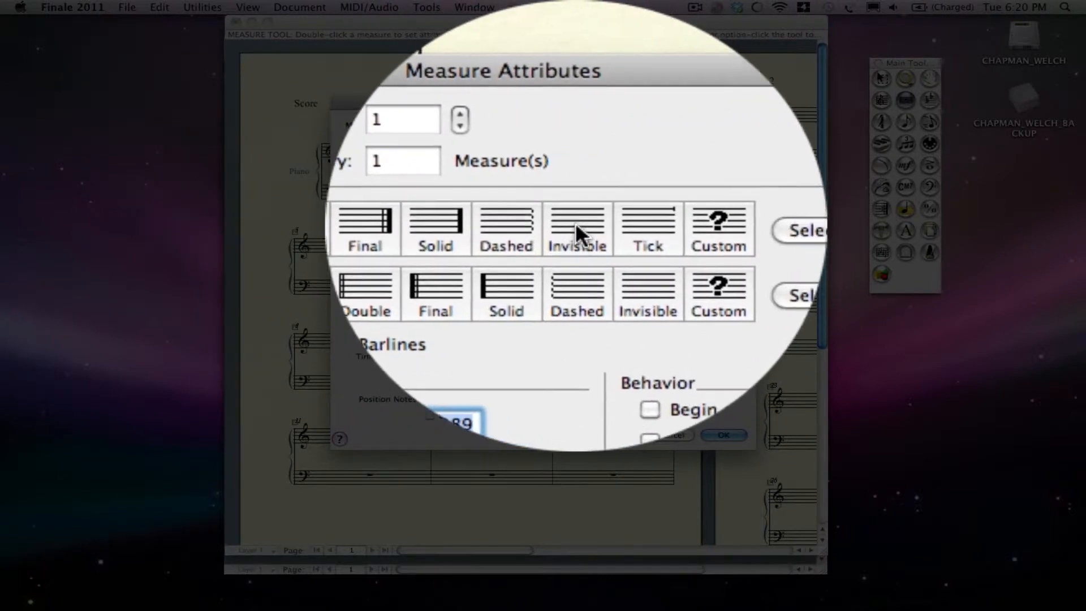
click(576, 222)
key(Return)
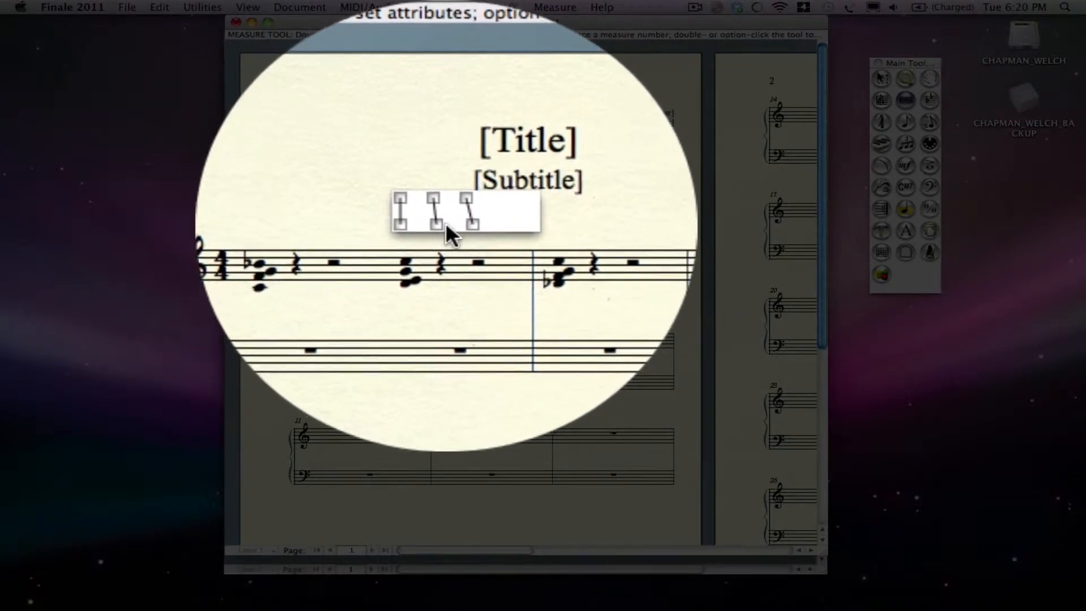
Shift the last beat of measure 2 further along in its beat chart and set that measure's barline to Invisible.
drag(458, 224, 468, 227)
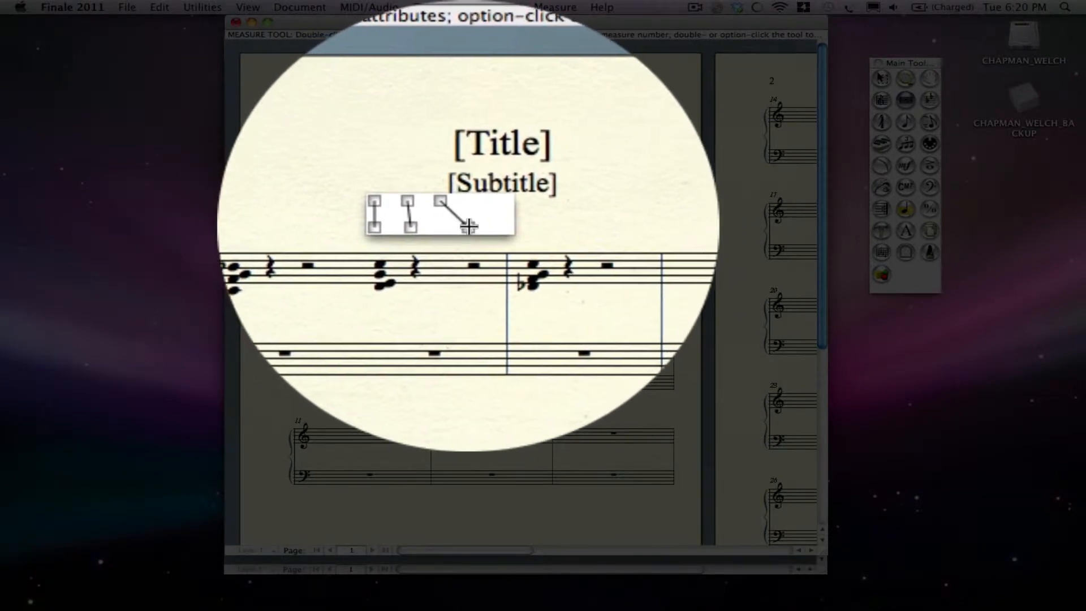
click(486, 226)
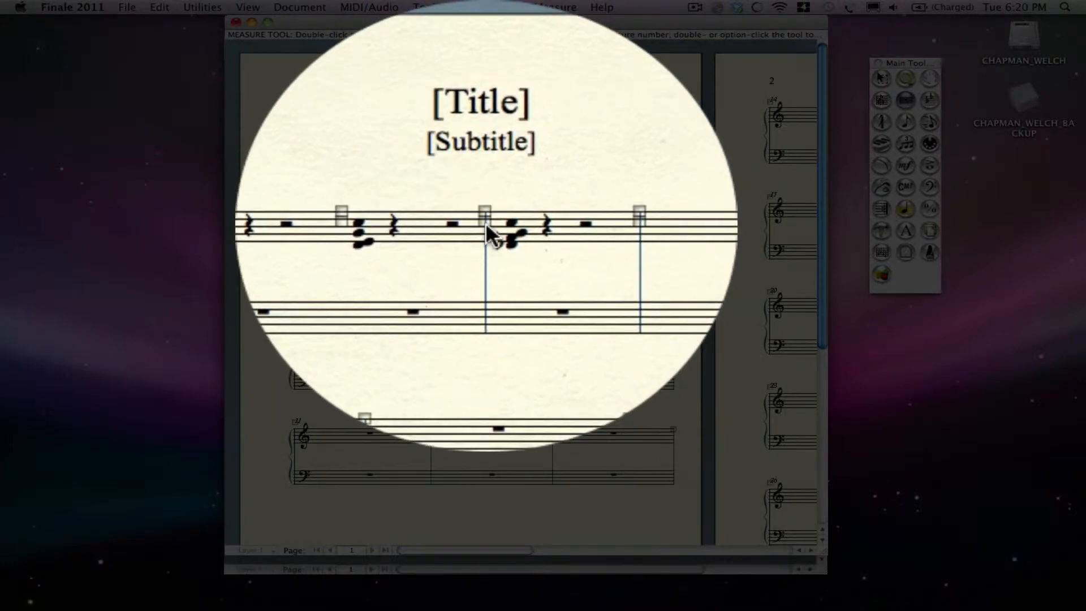
double_click(486, 223)
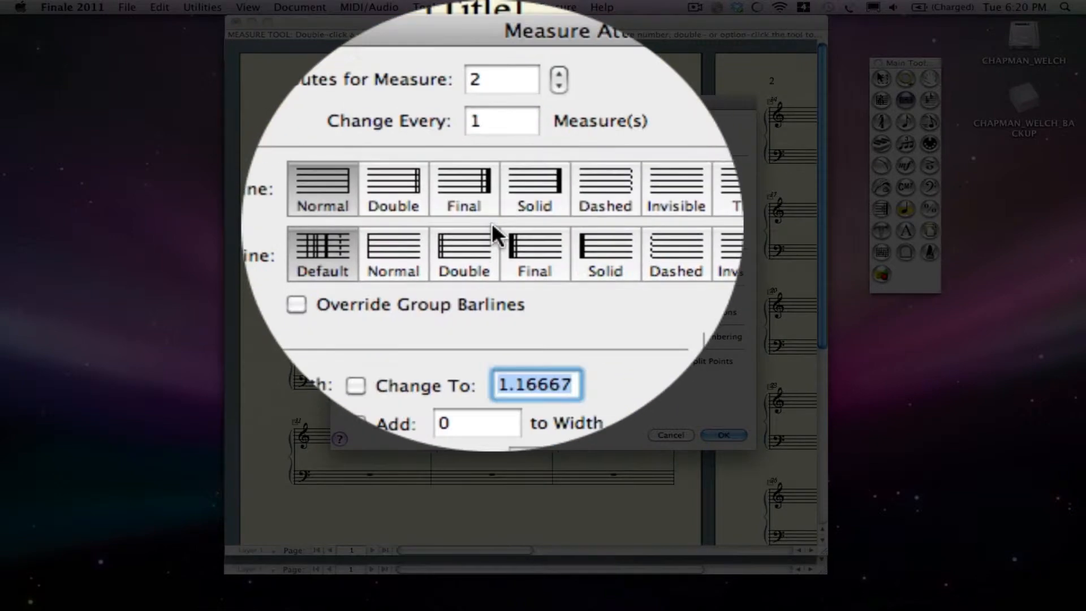
click(571, 222)
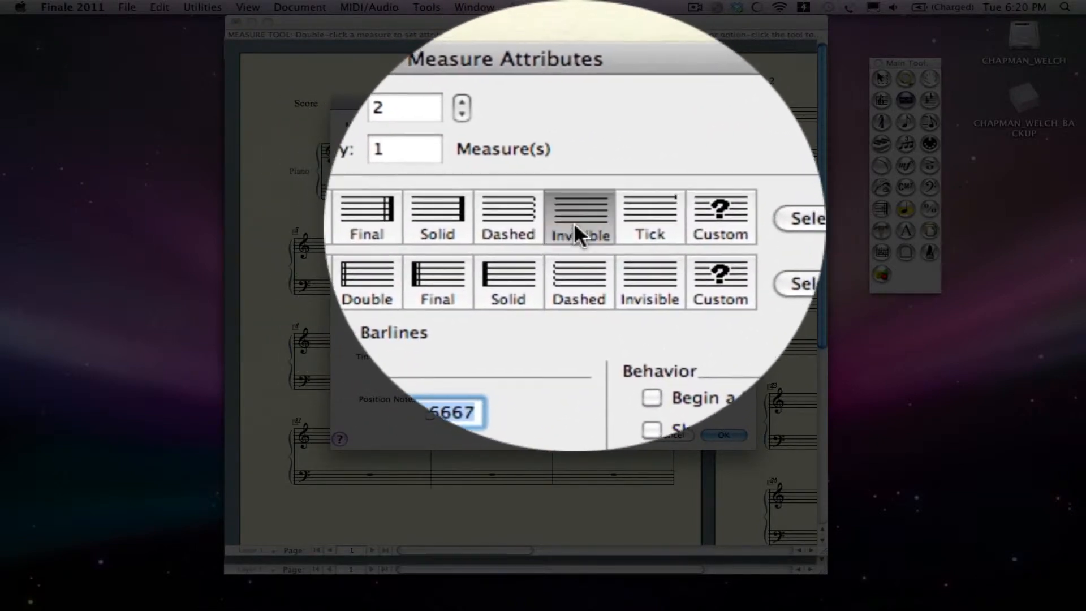
key(Return)
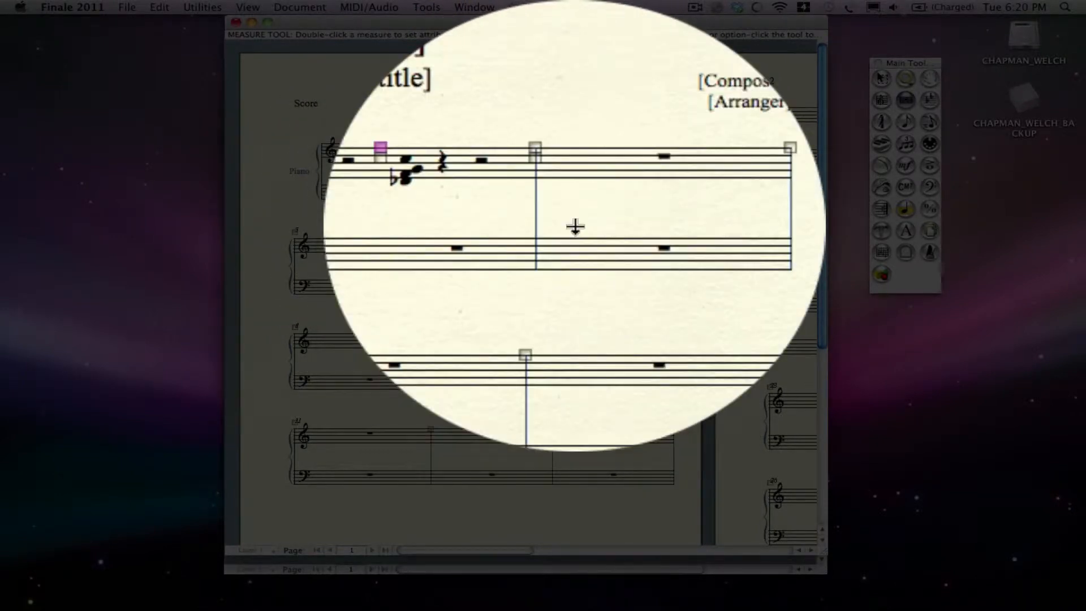
Set the barline of measure 3 to Invisible in its measure attributes.
double_click(558, 225)
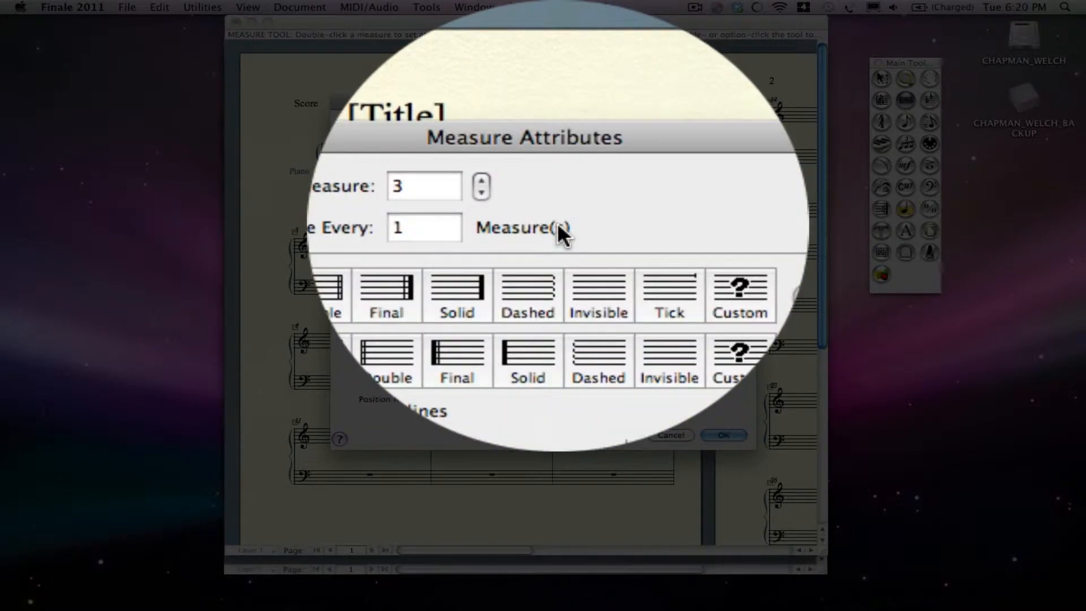
key(Return)
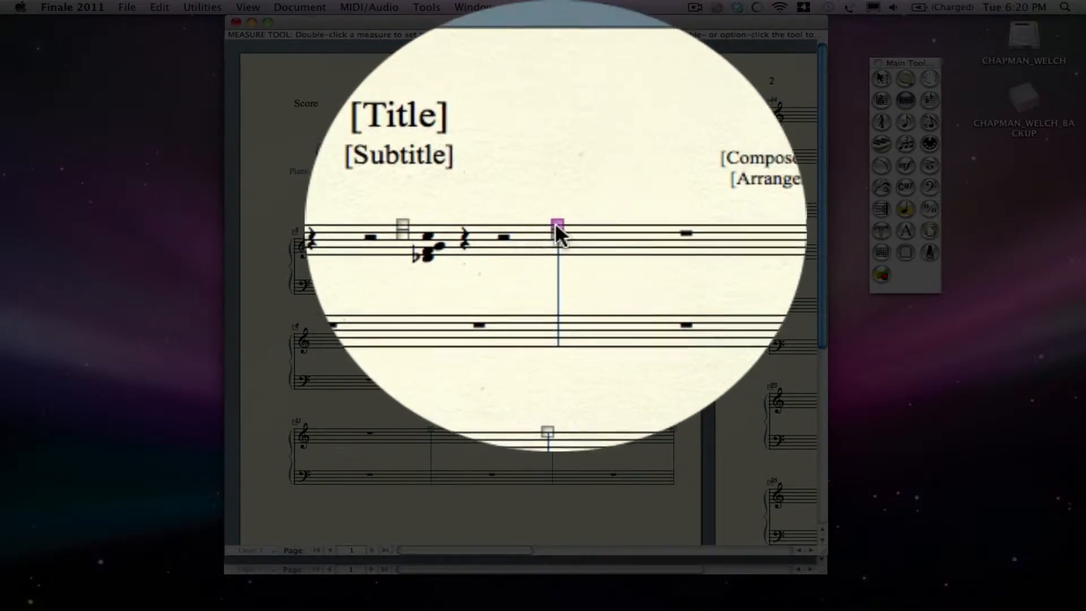
double_click(555, 223)
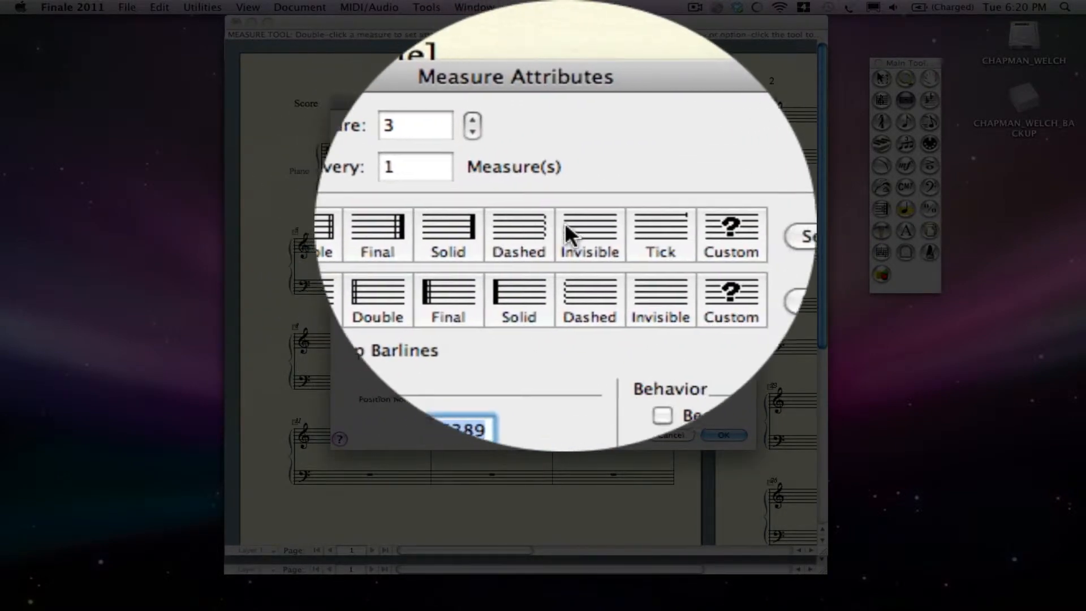
click(575, 223)
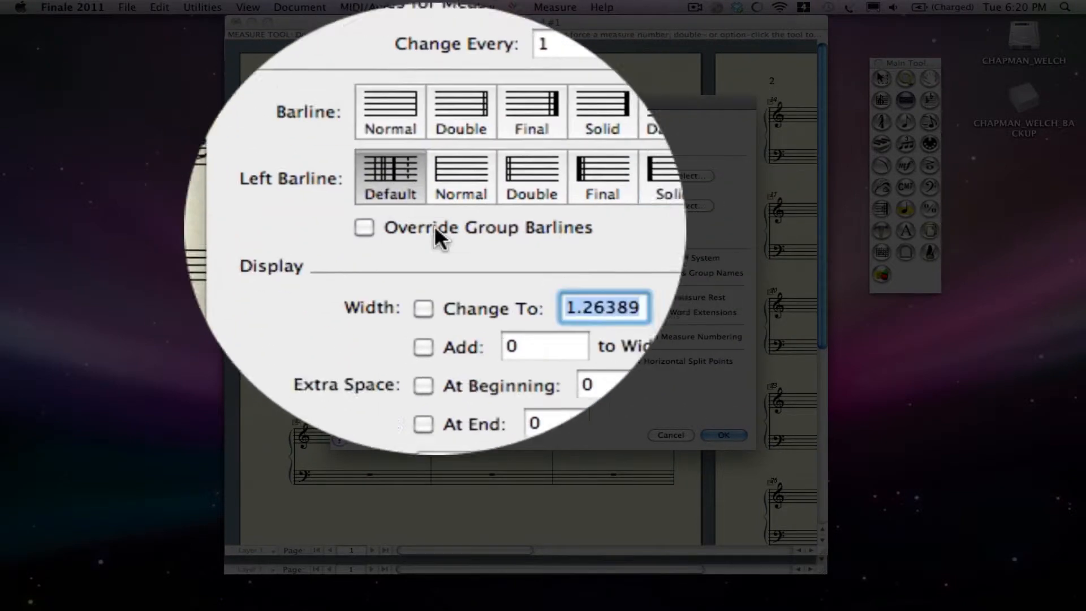
click(709, 382)
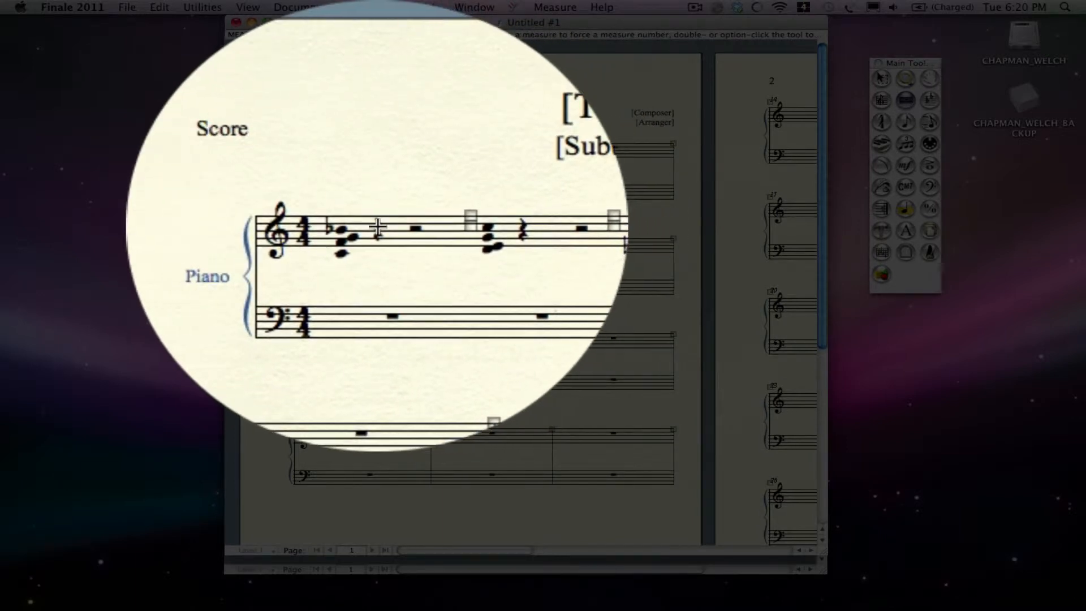
Use the Staff tool to turn off Display Rests in Empty Measures for the piano's treble staff.
double_click(385, 226)
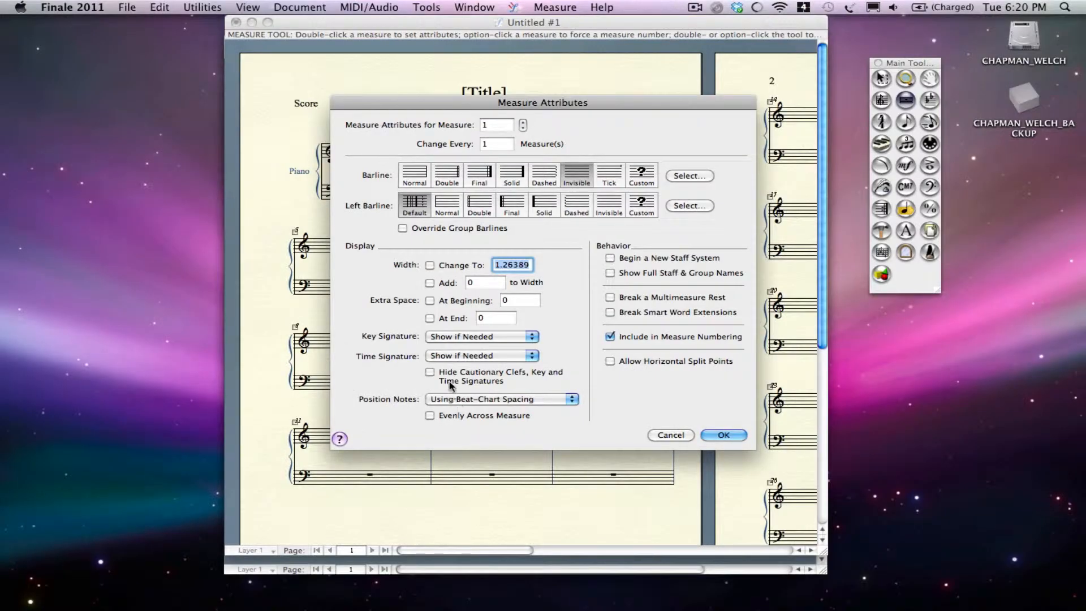
click(677, 435)
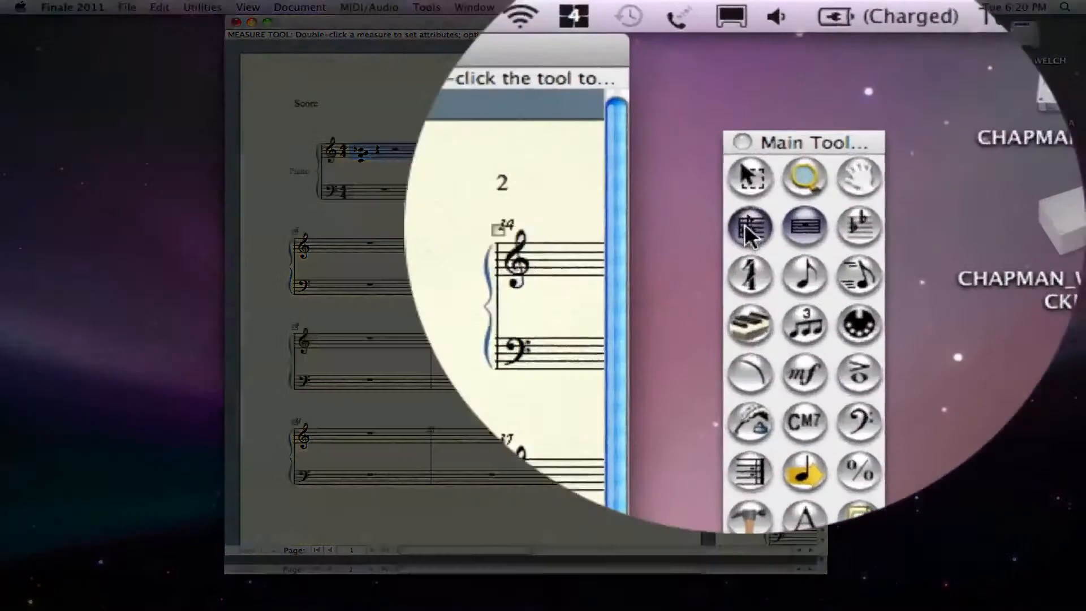
click(882, 101)
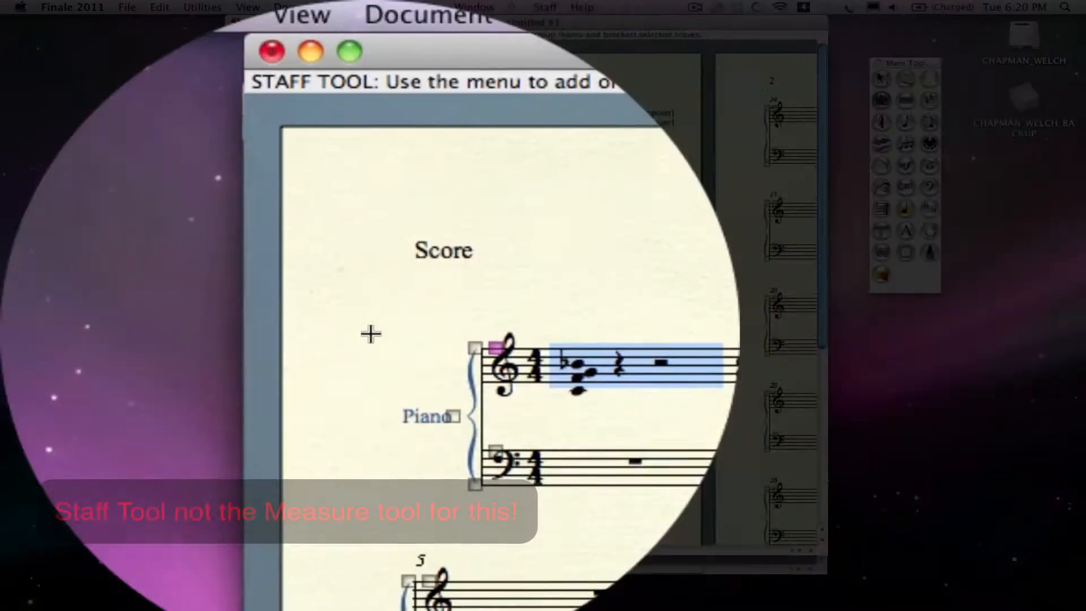
double_click(397, 333)
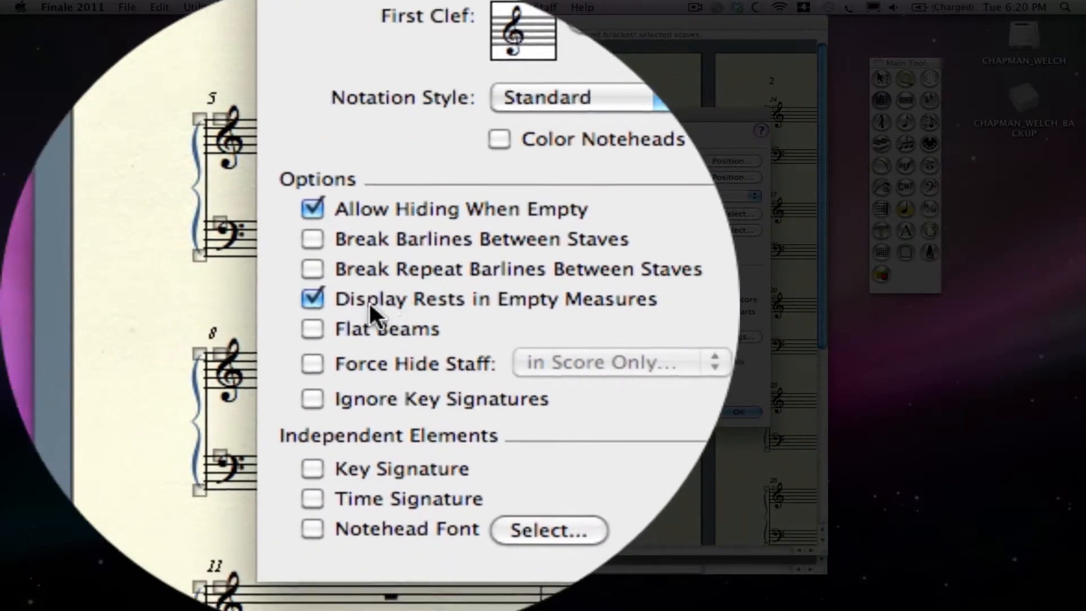
click(369, 303)
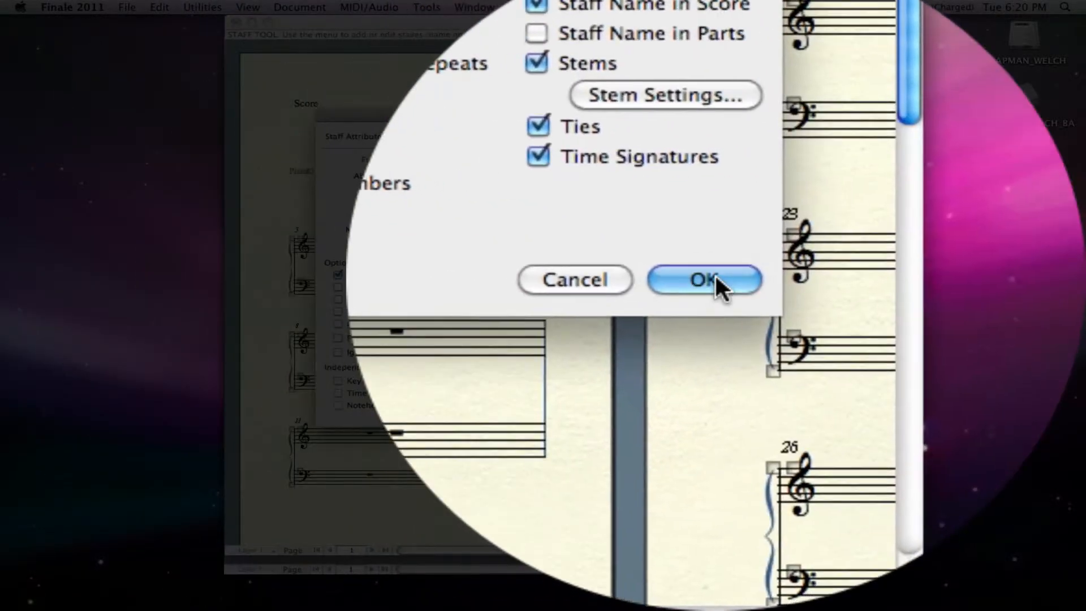
click(741, 412)
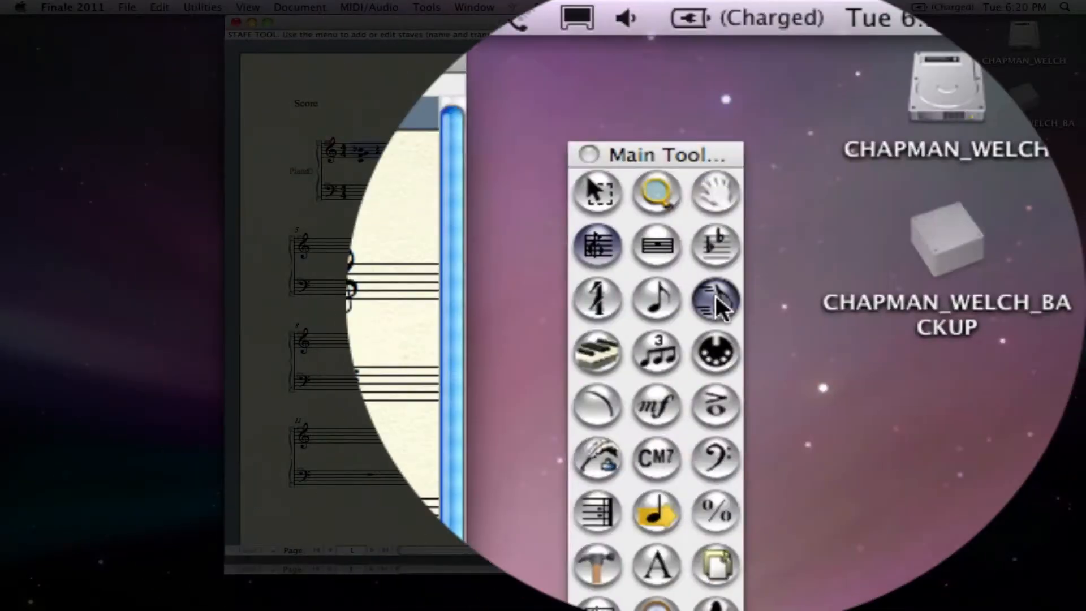
click(930, 122)
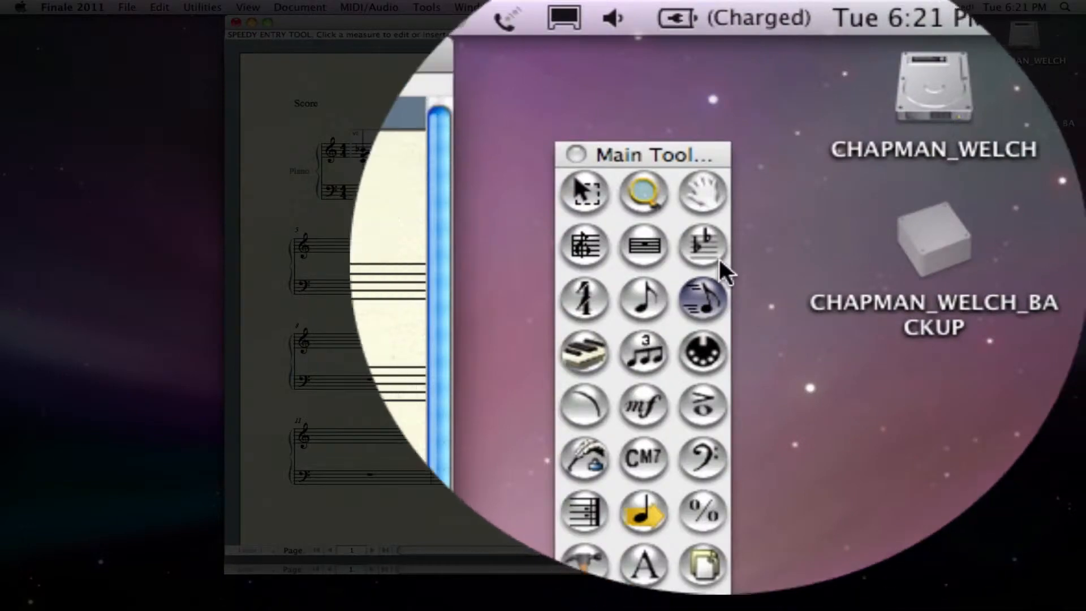
click(644, 246)
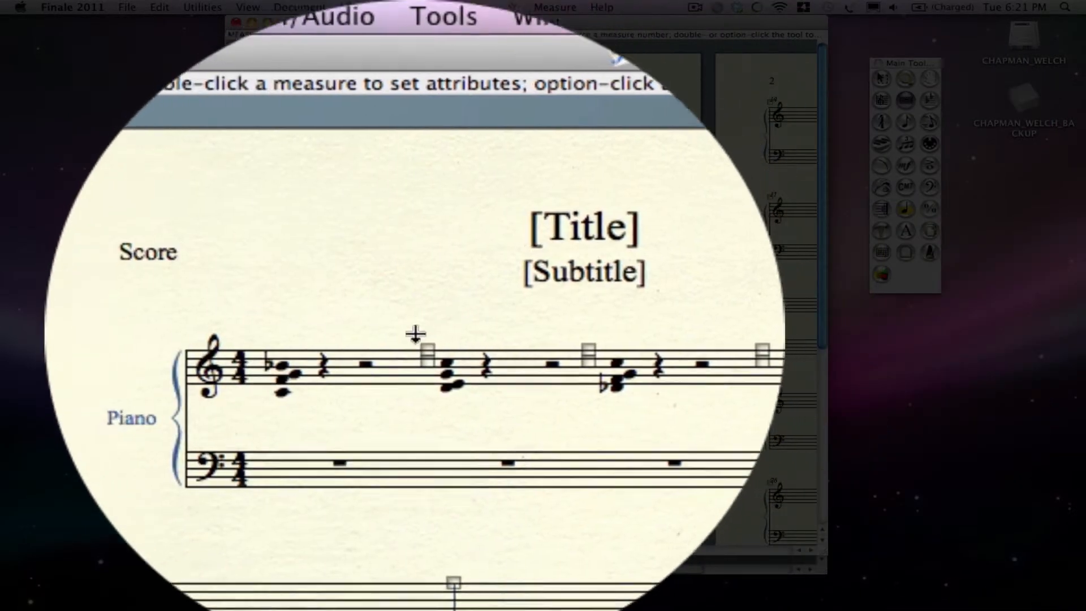
click(365, 153)
double_click(385, 325)
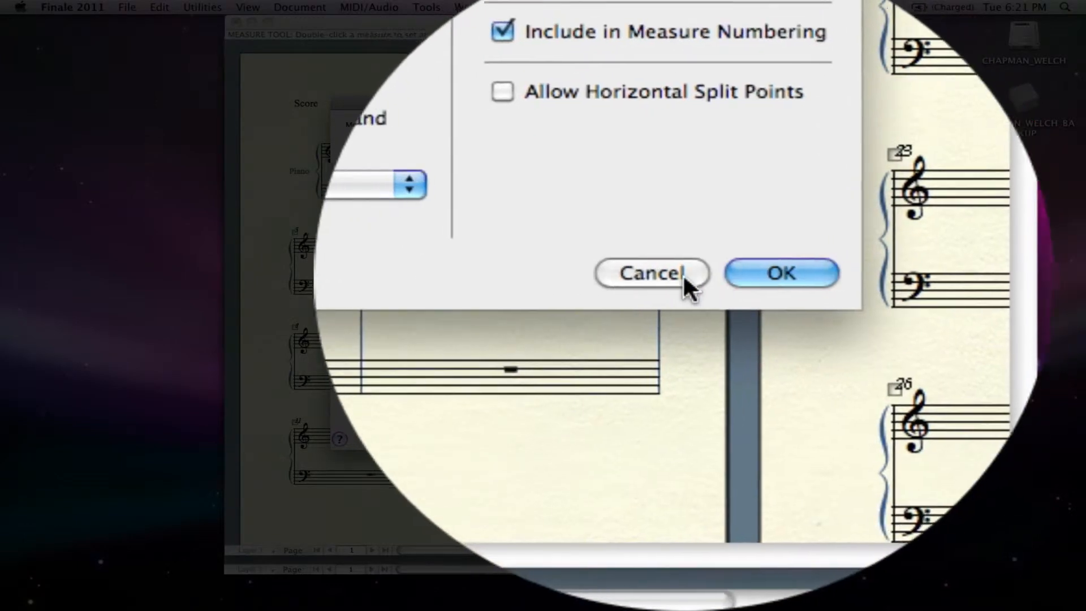
click(677, 273)
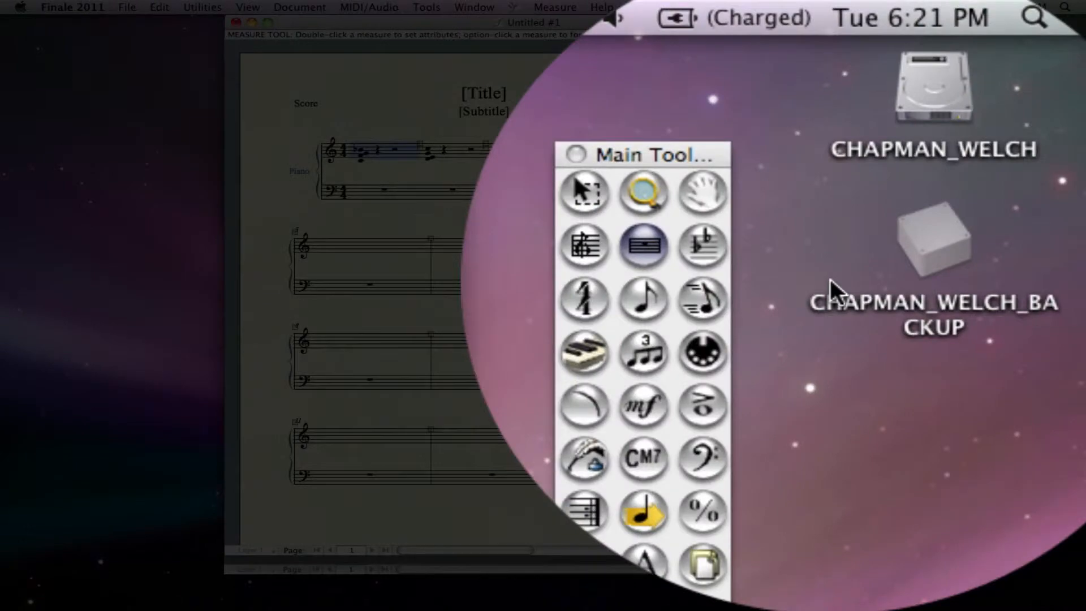
Hide the quarter and half rests in the first three treble measures with the Speedy Entry tool.
click(929, 121)
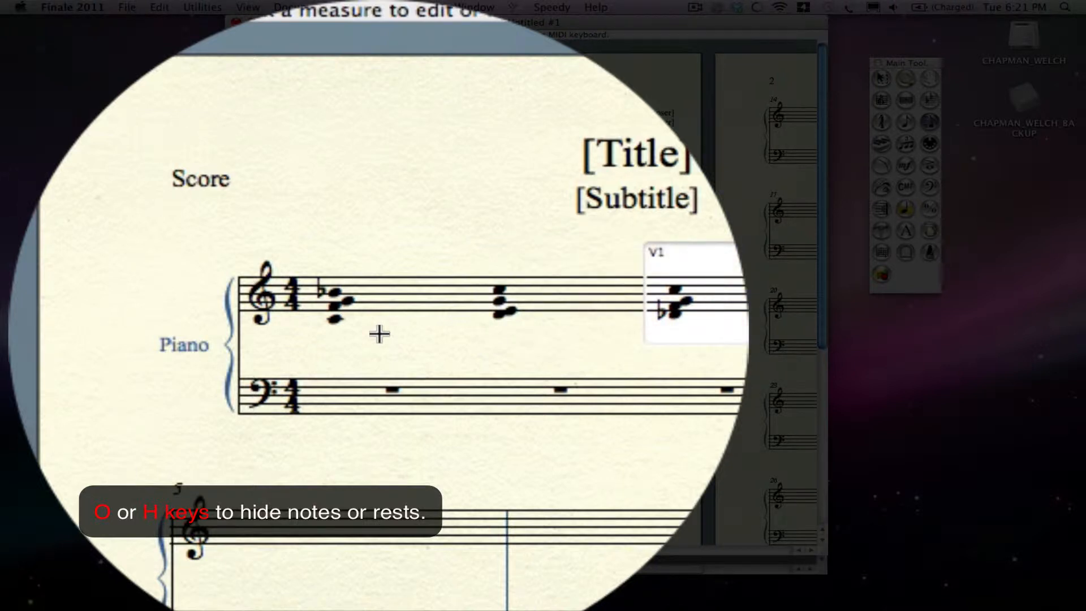
click(371, 283)
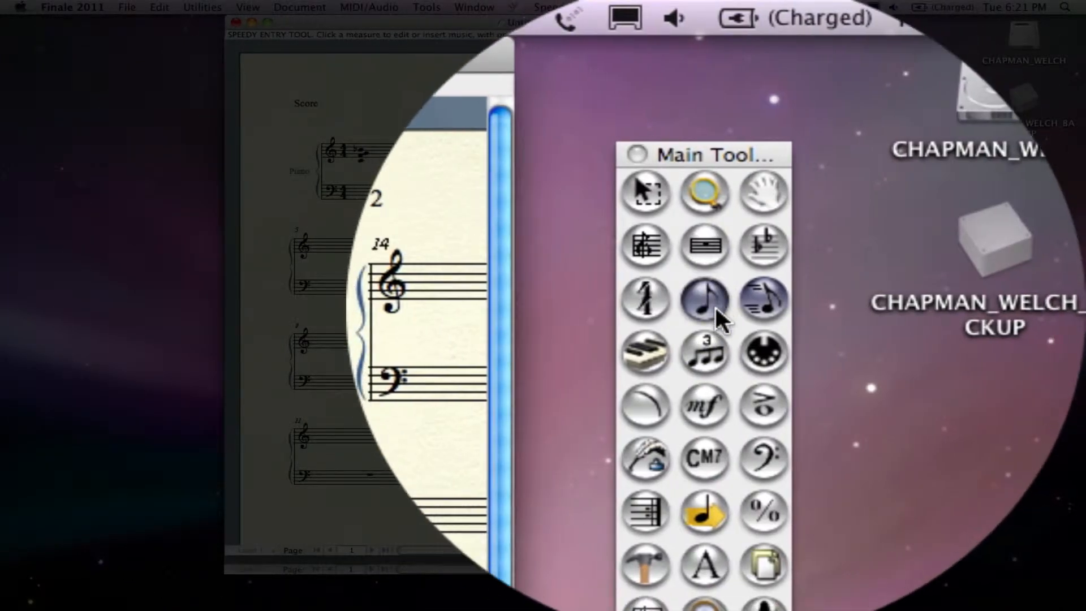
Set the time signature of measure 1 to Always Hide in its measure attributes.
click(730, 292)
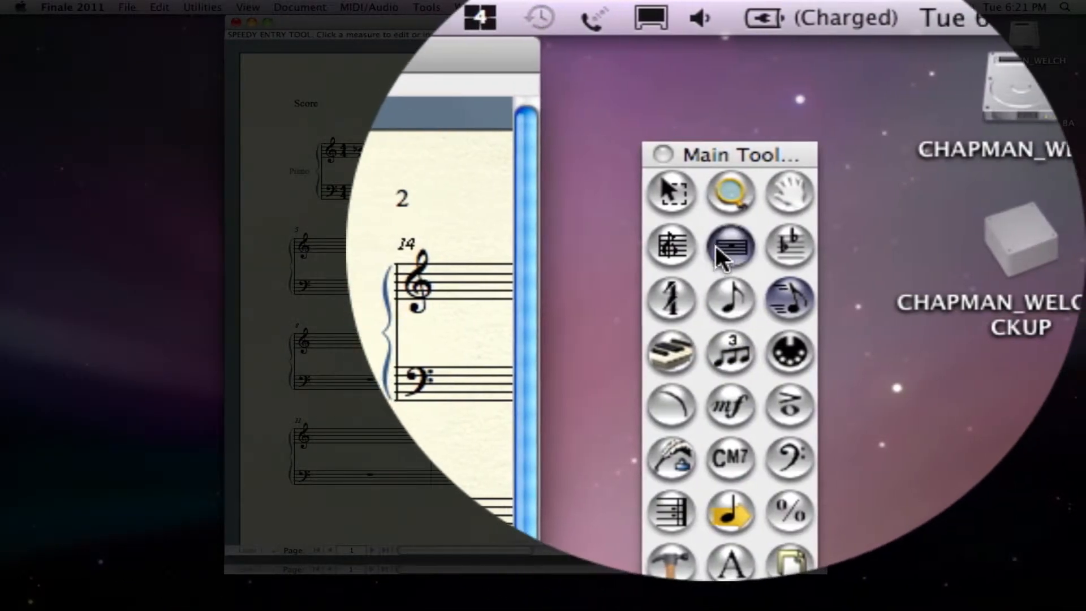
click(715, 246)
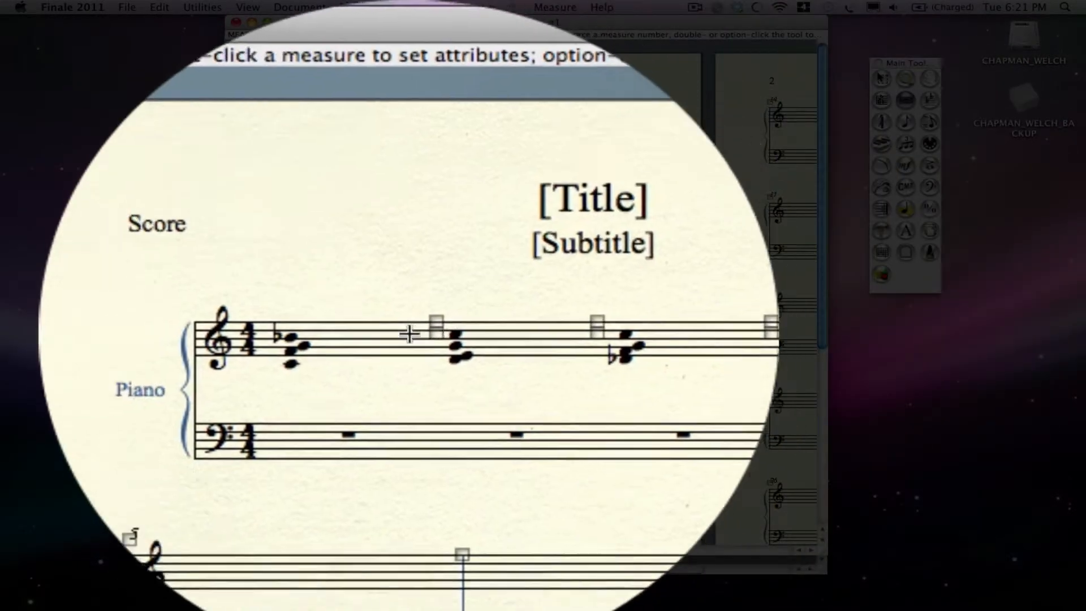
double_click(410, 334)
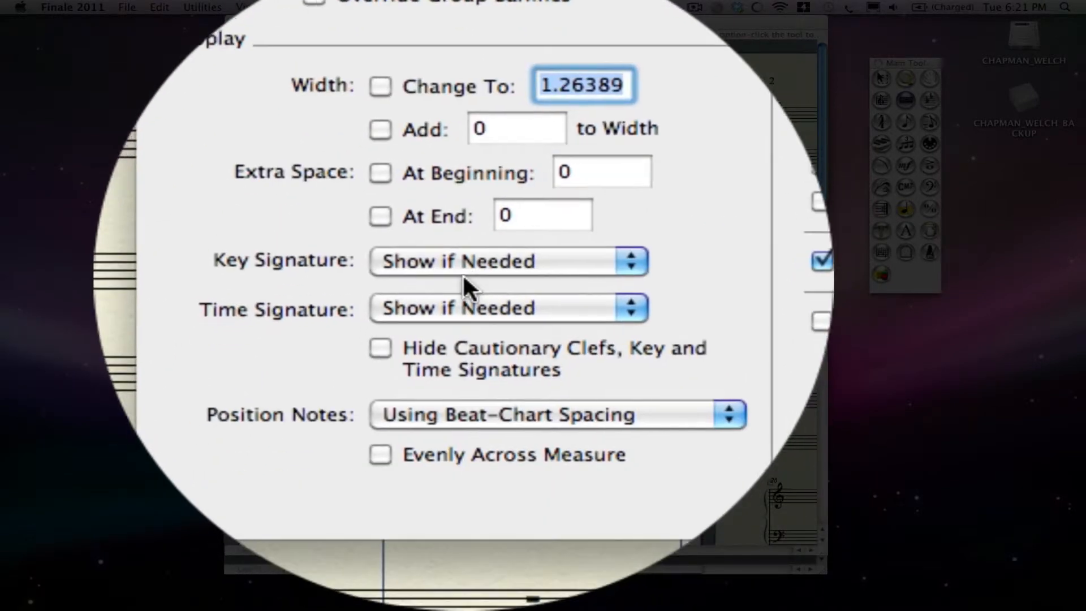
click(444, 395)
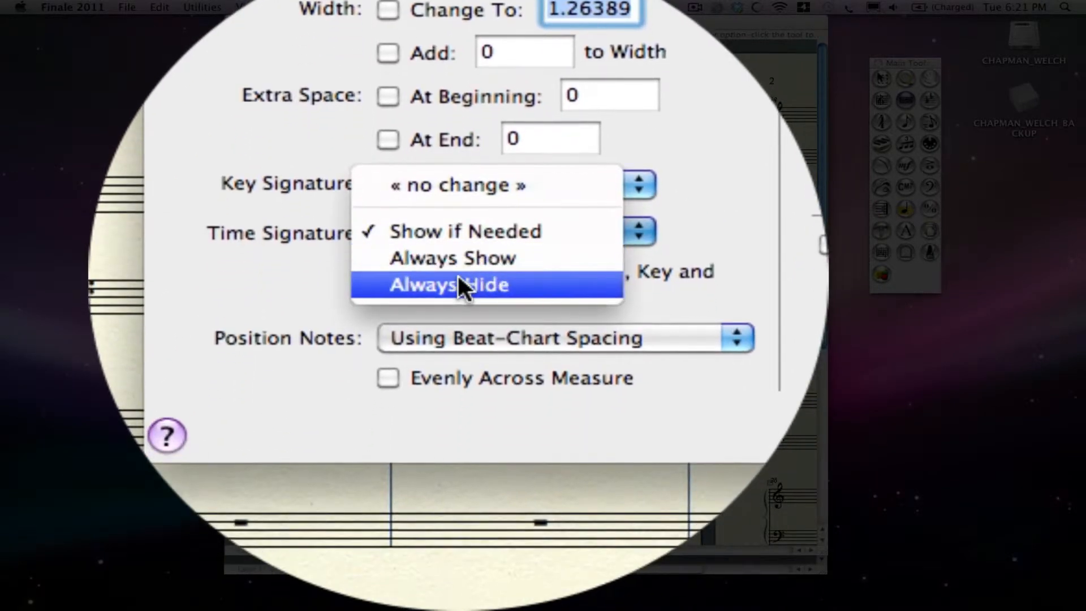
click(459, 305)
key(Return)
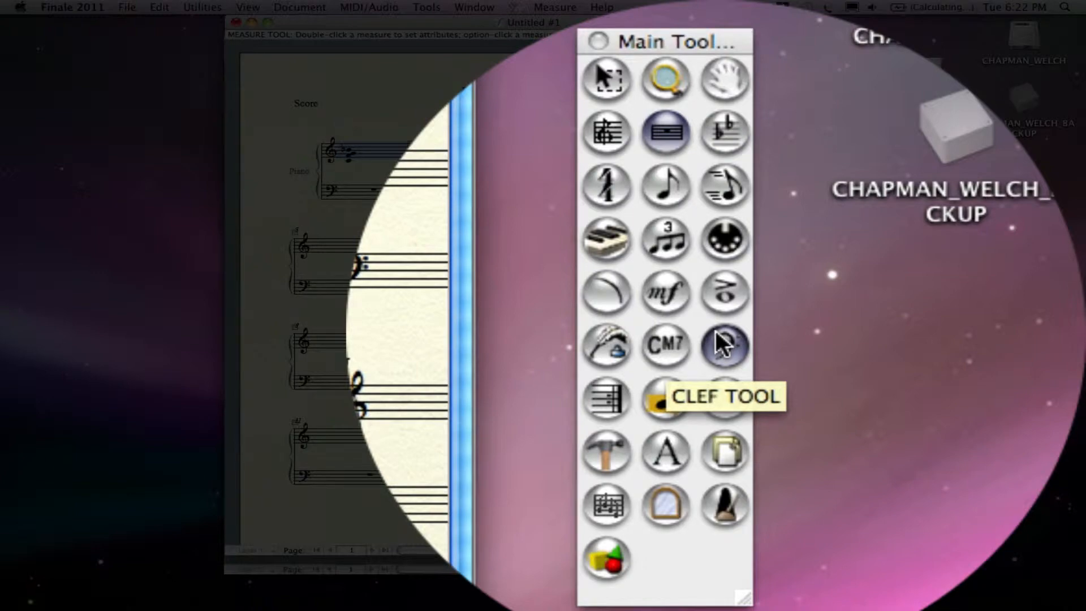
Use the Clef tool to always show the treble clef in measure 2 at a clef size of 100%.
click(716, 332)
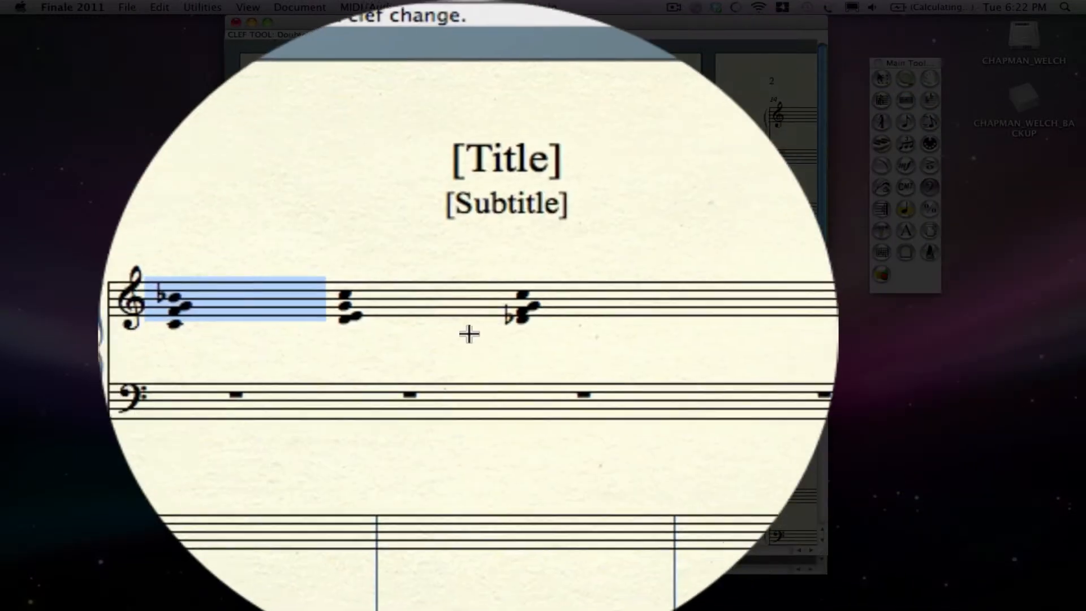
double_click(469, 334)
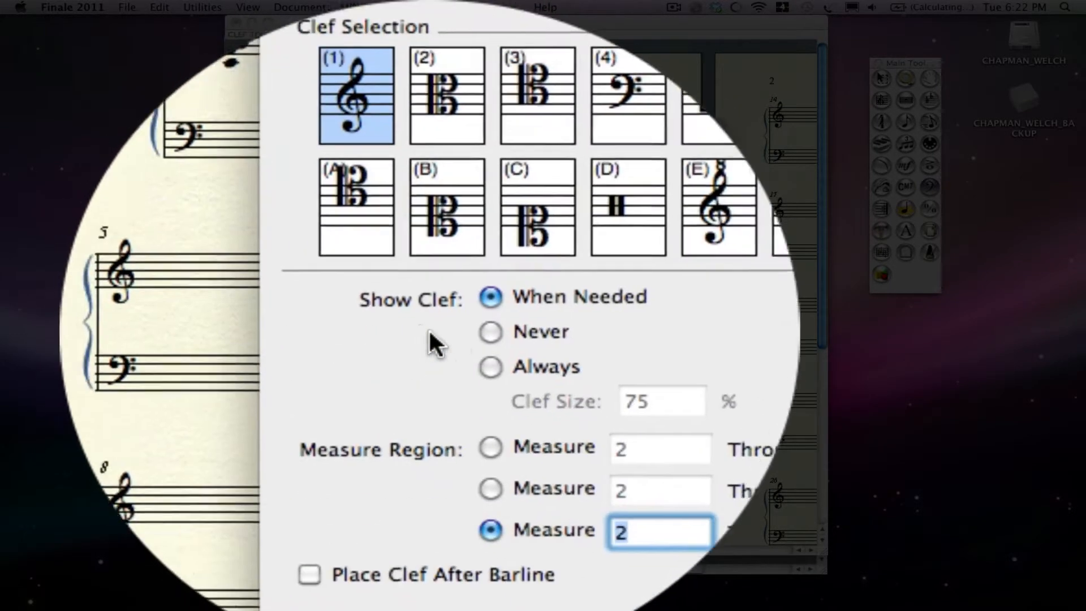
click(455, 302)
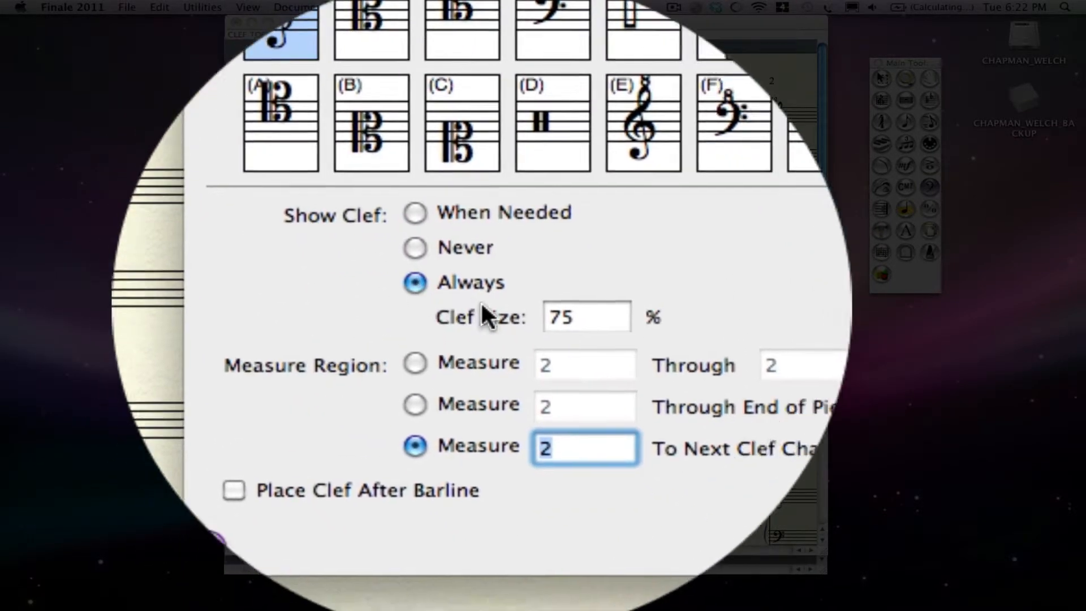
double_click(524, 310)
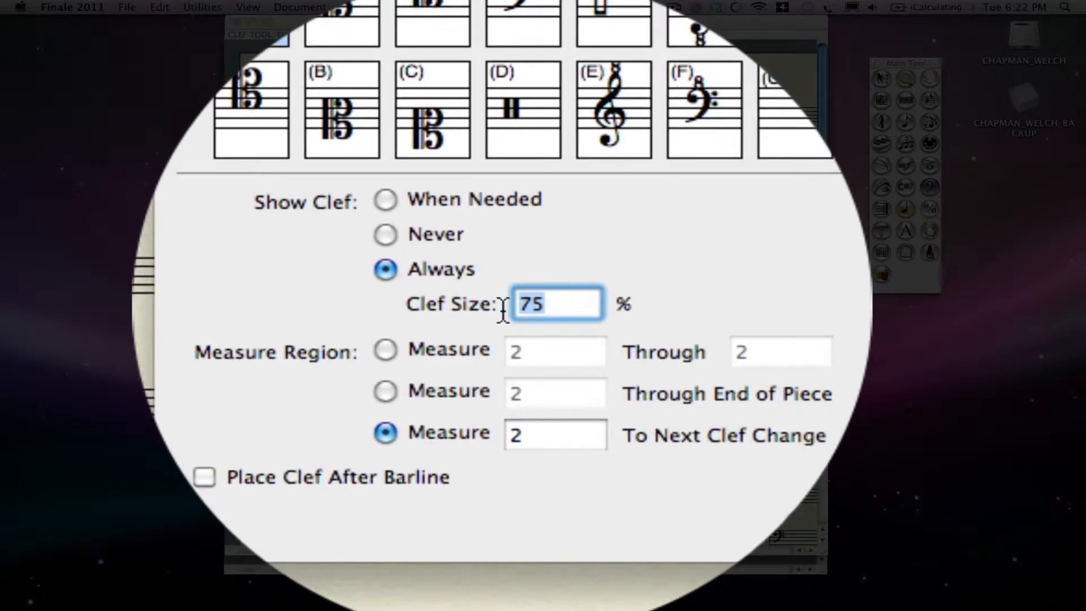
text(100)
key(Return)
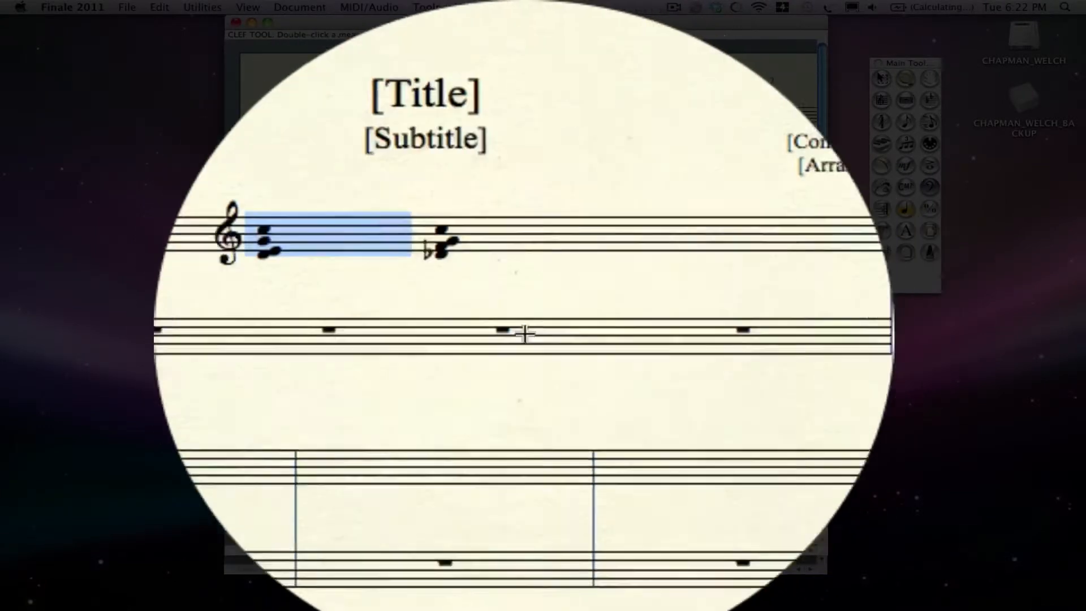
Set the treble clef in measure 3 to always show, at the same size as the clef in measure 2.
double_click(508, 331)
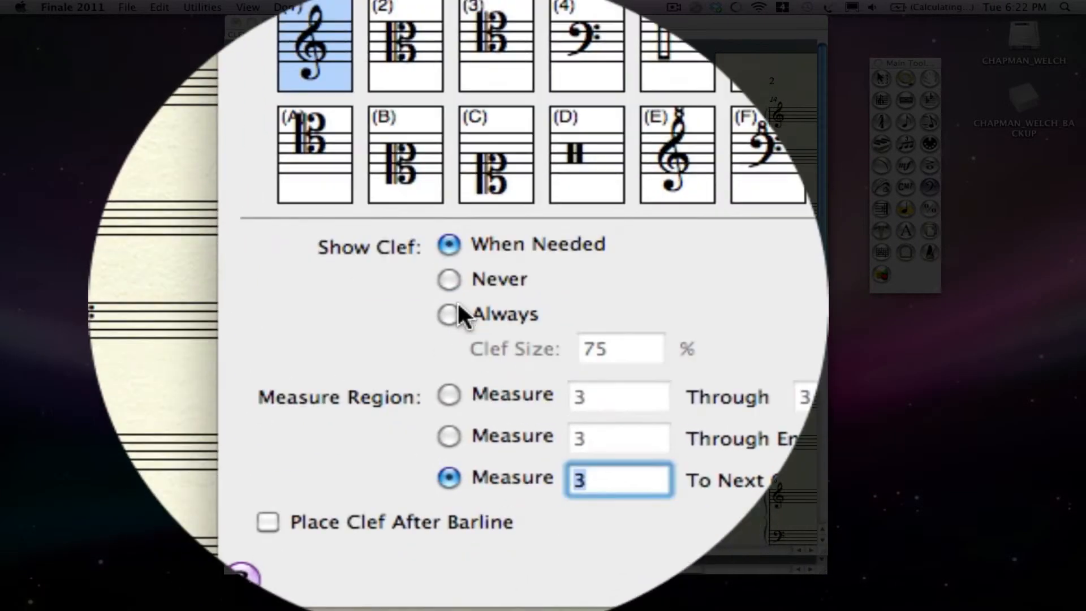
click(450, 303)
click(532, 308)
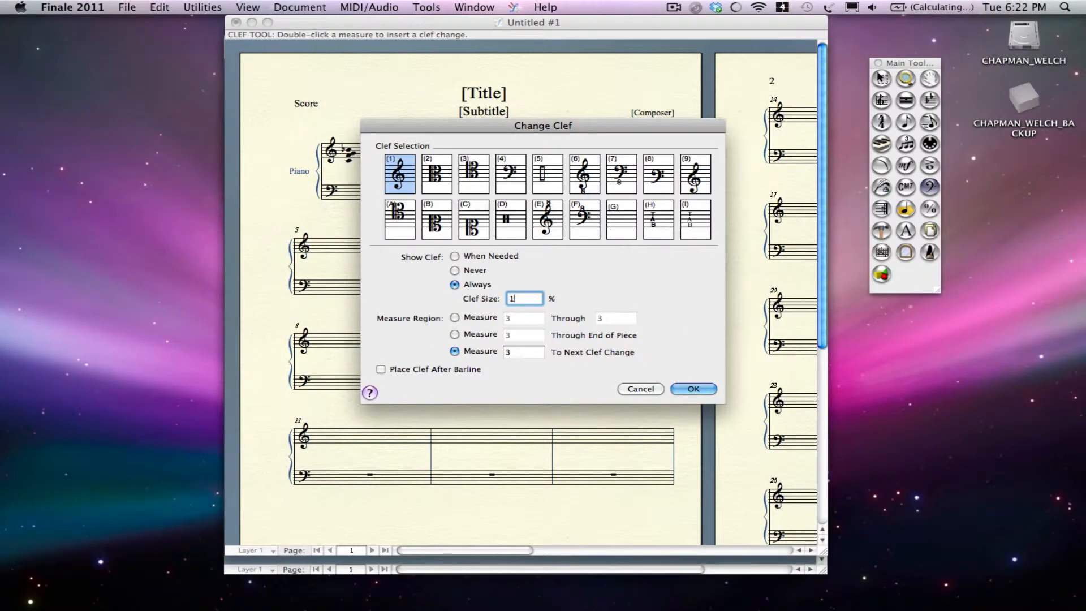
key(Return)
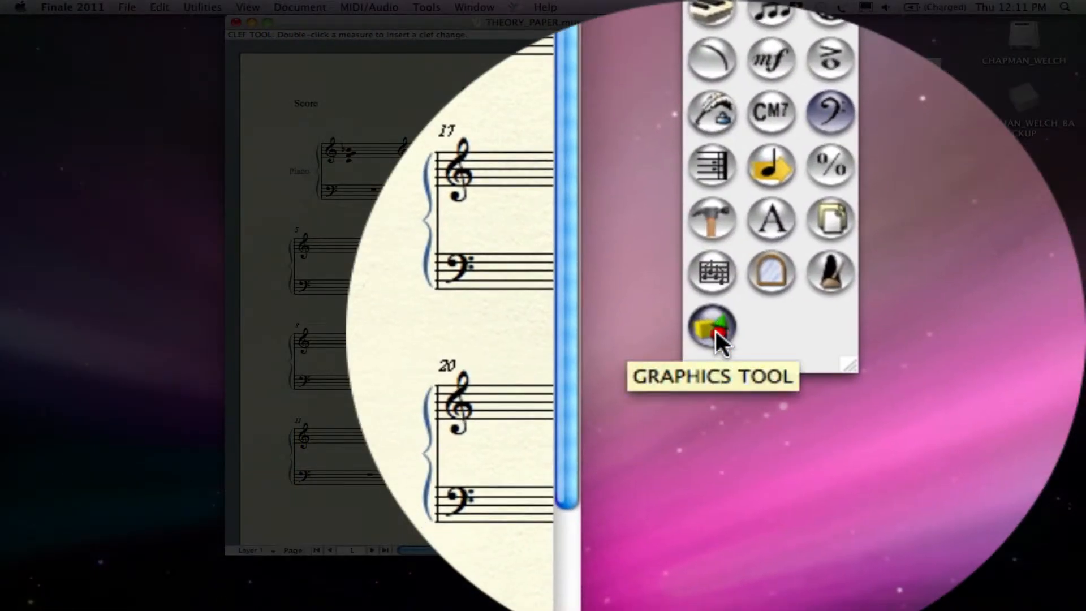
click(713, 328)
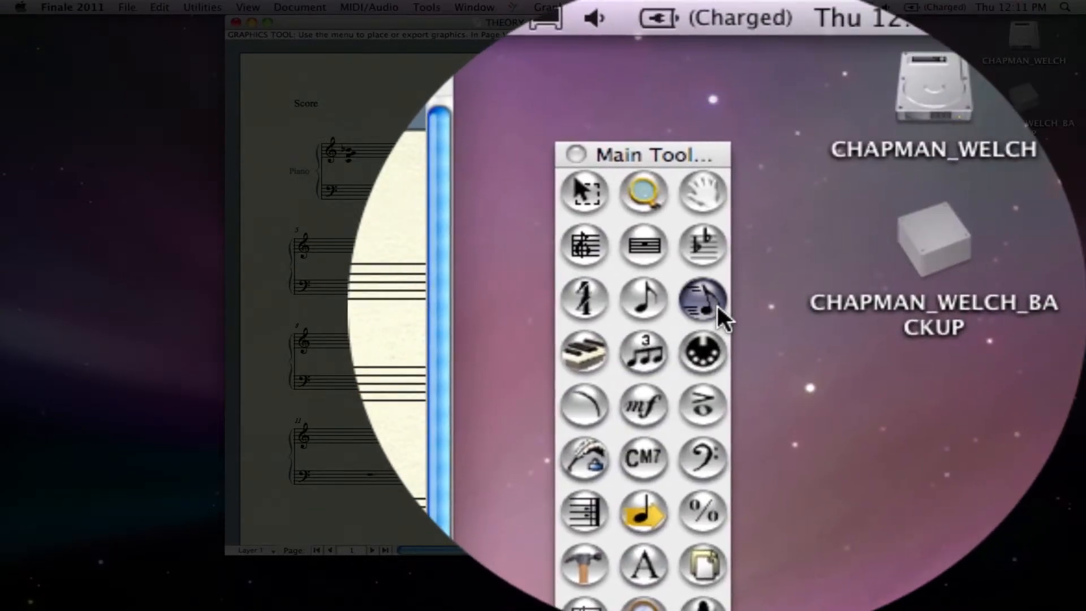
click(717, 306)
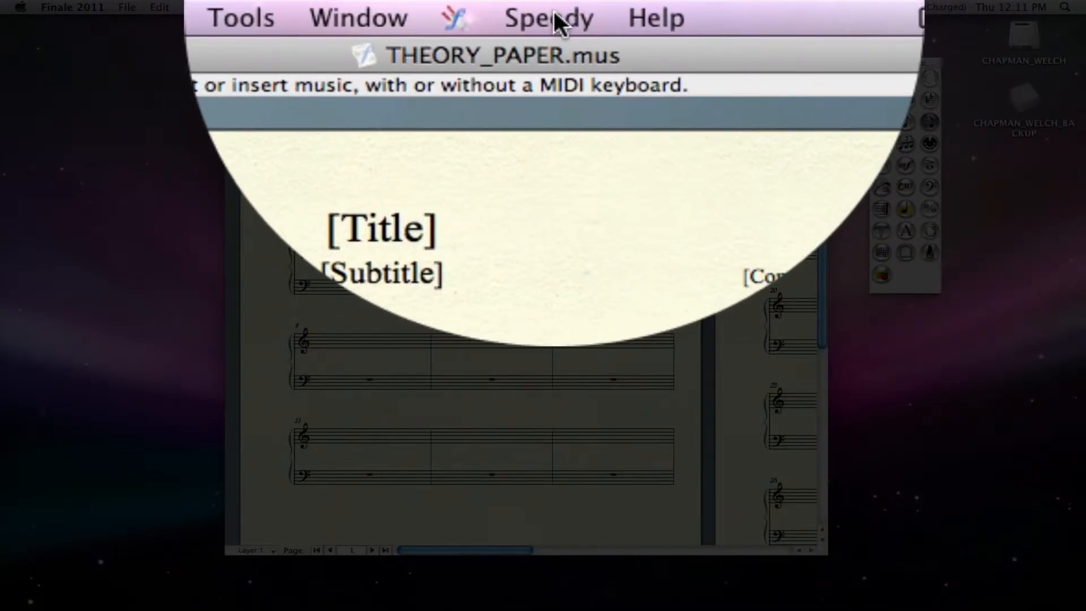
click(550, 15)
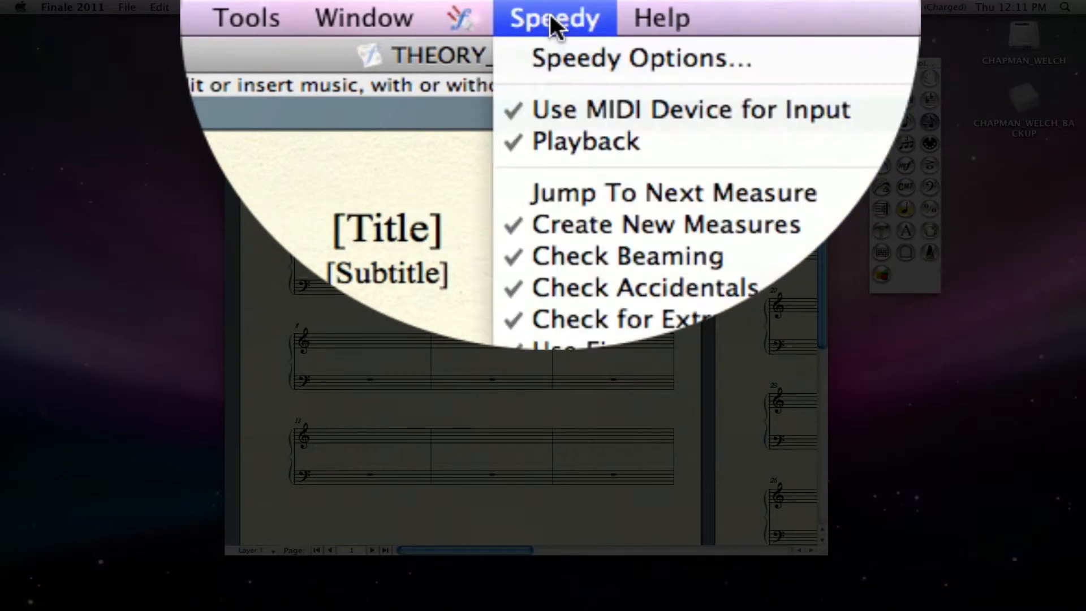
click(552, 15)
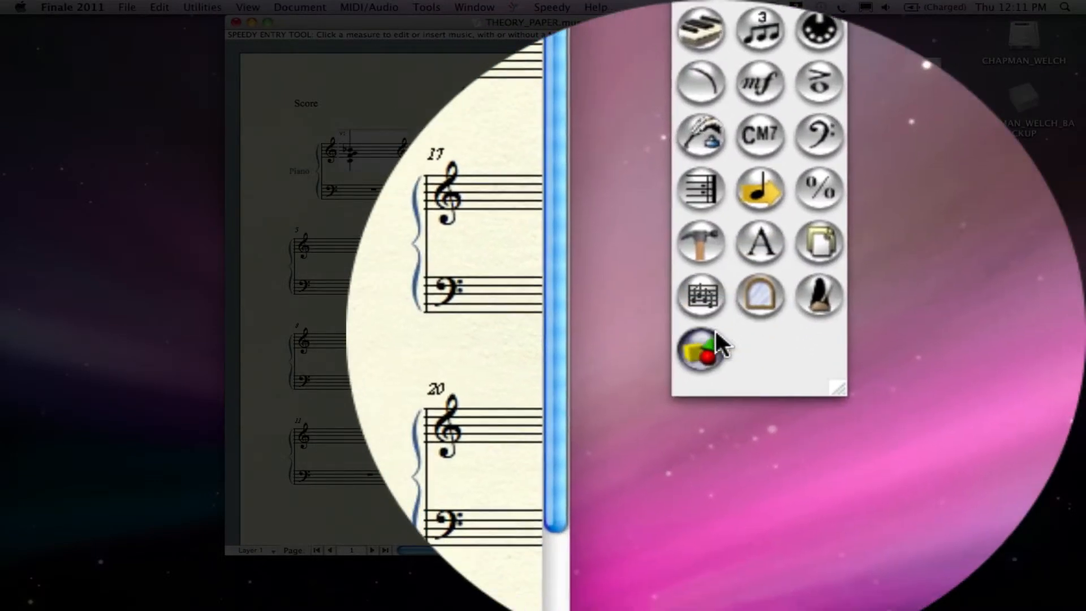
Frame the first treble clef and chord in measure 1 as the export region with the Graphics tool.
click(882, 275)
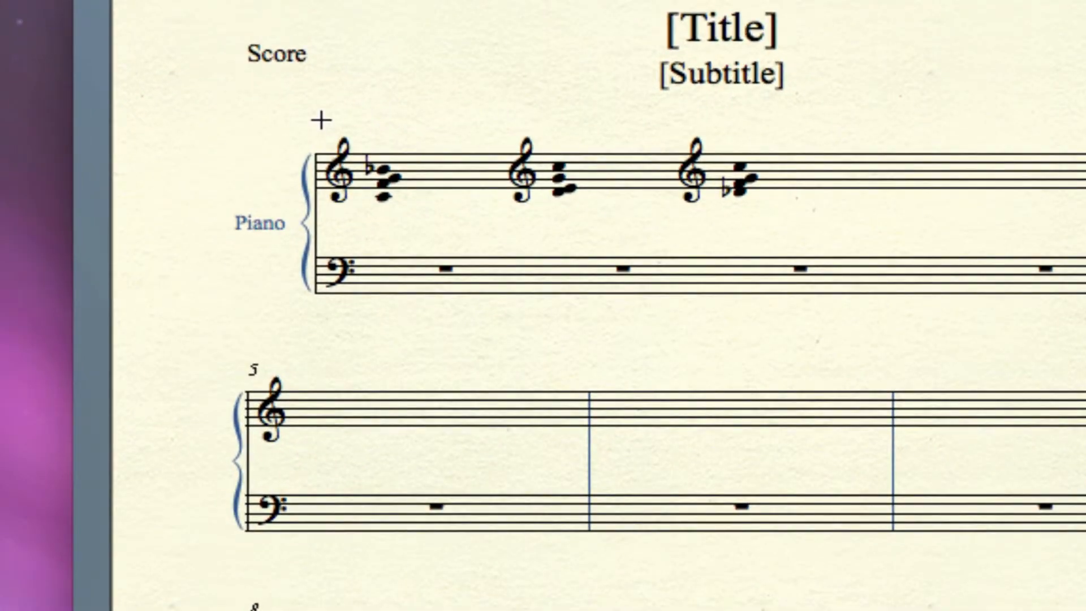
drag(321, 120, 430, 253)
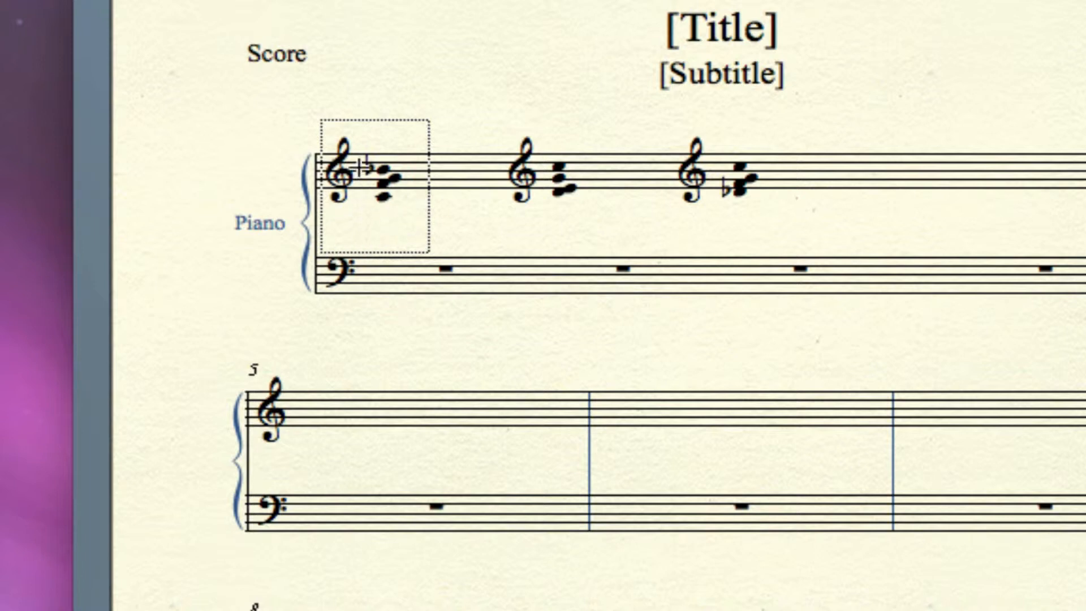
click(330, 90)
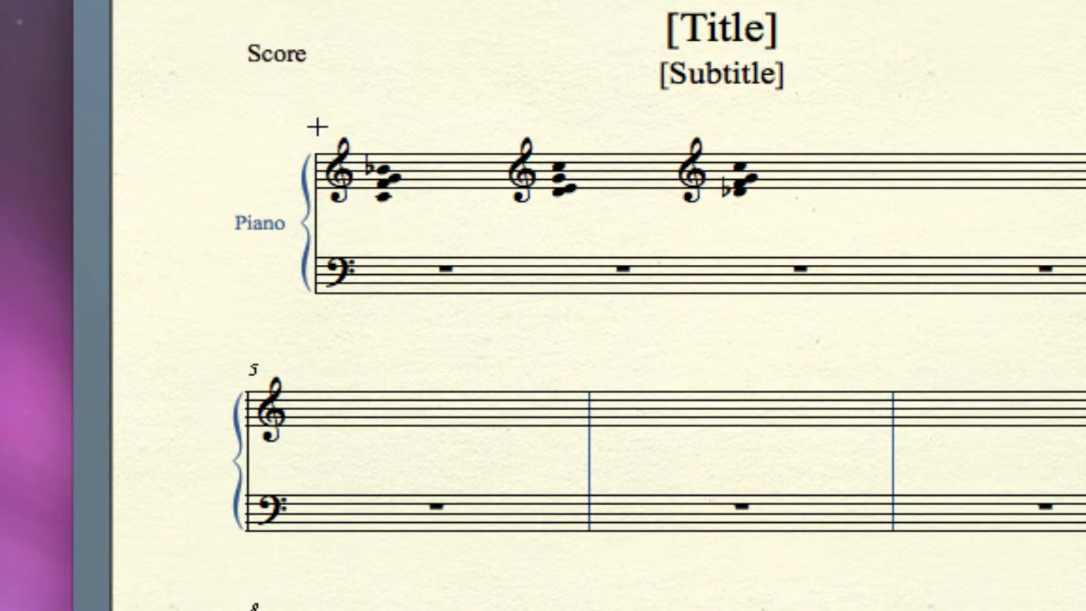
drag(321, 133, 430, 227)
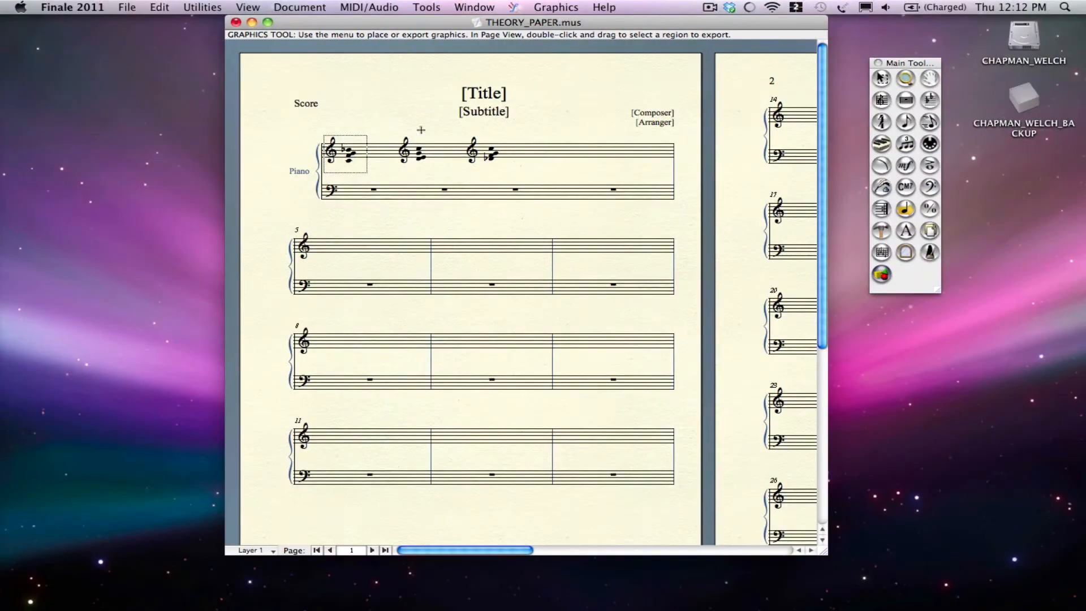
Export the framed selection as a JPEG at a resolution of 300, prompting for the file name.
click(551, 7)
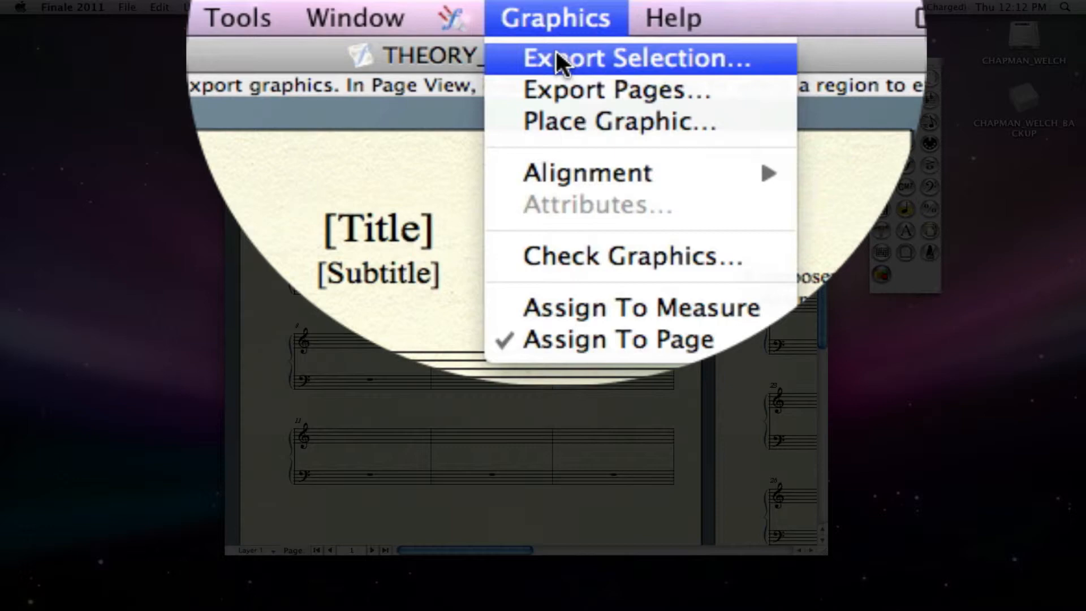
click(557, 56)
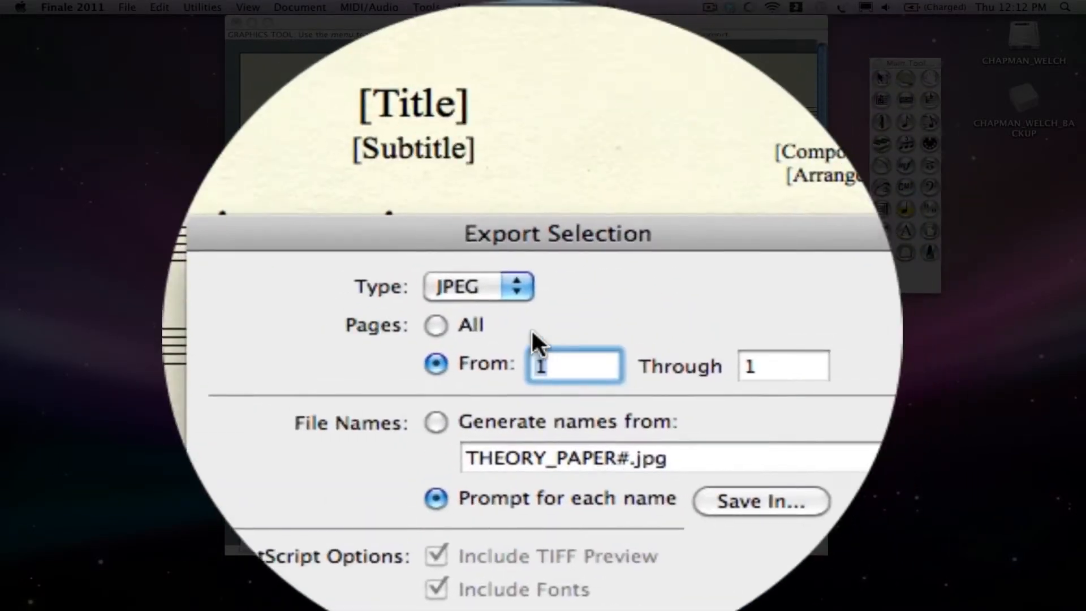
click(507, 338)
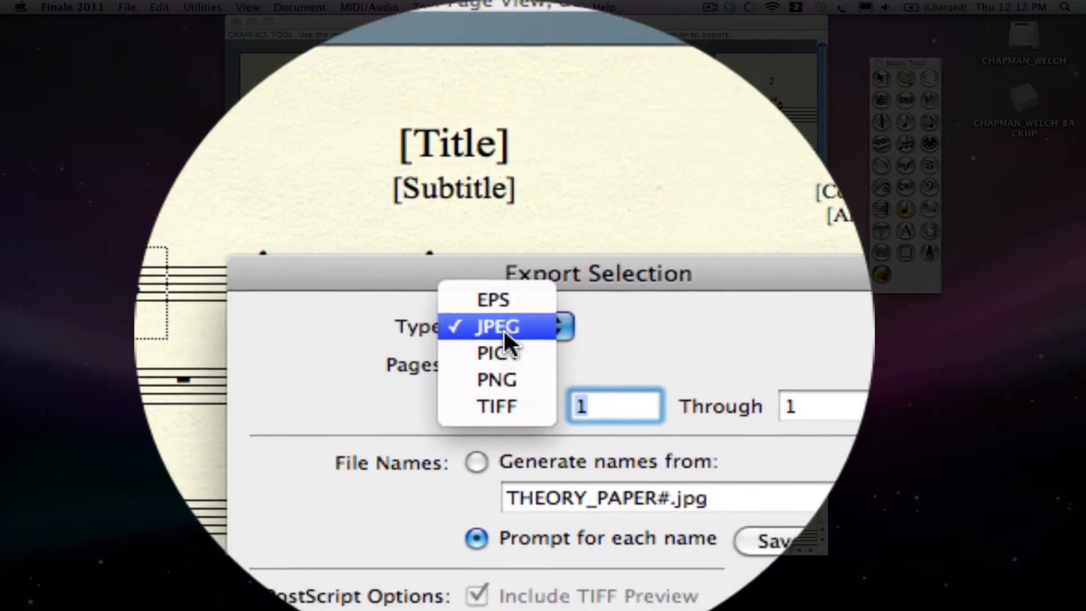
click(502, 335)
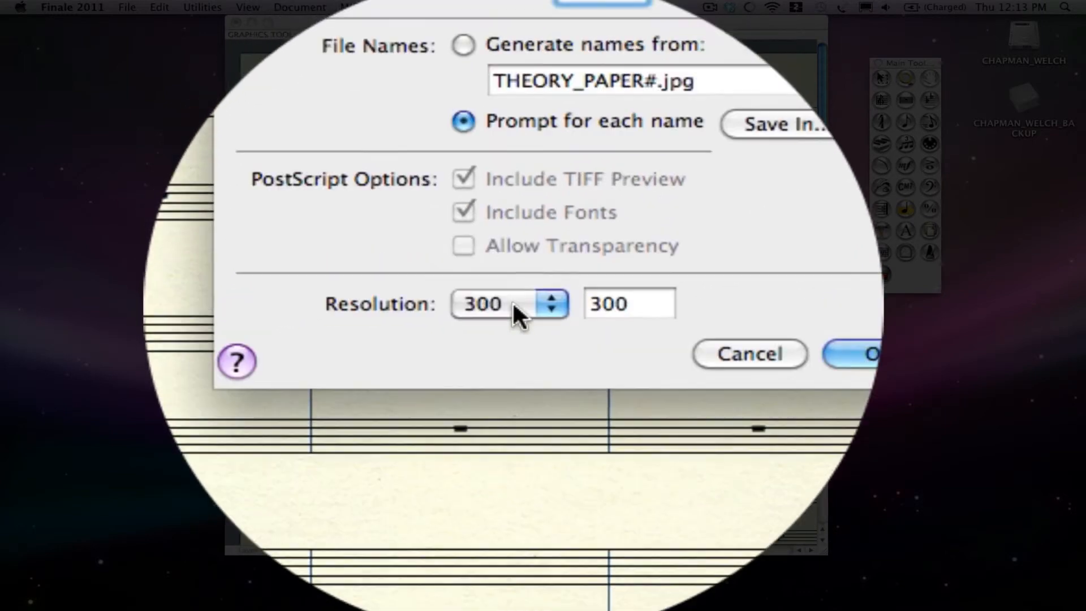
click(513, 303)
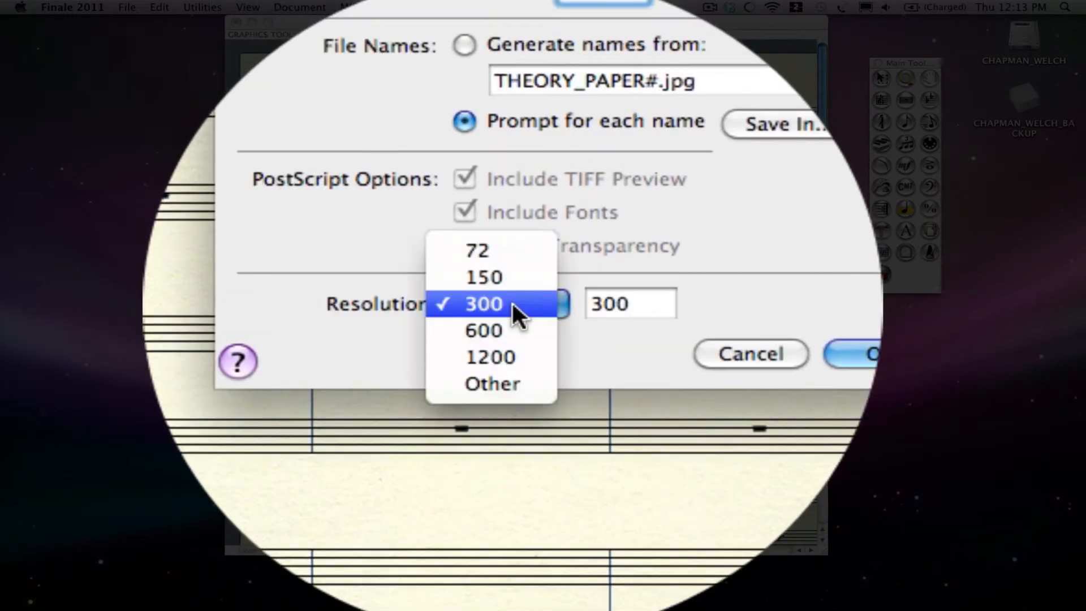
click(513, 303)
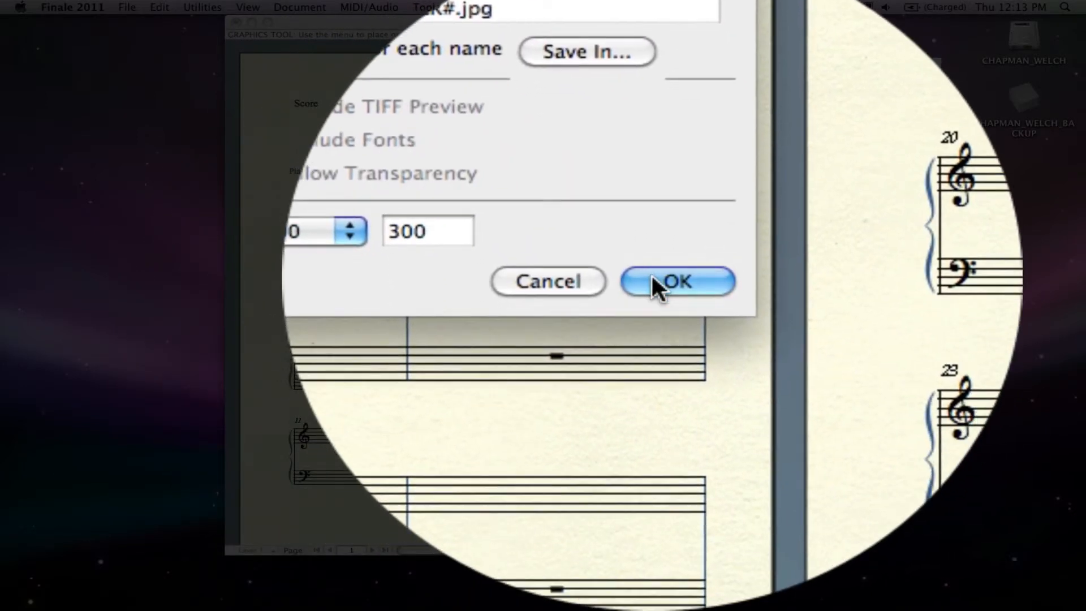
click(649, 276)
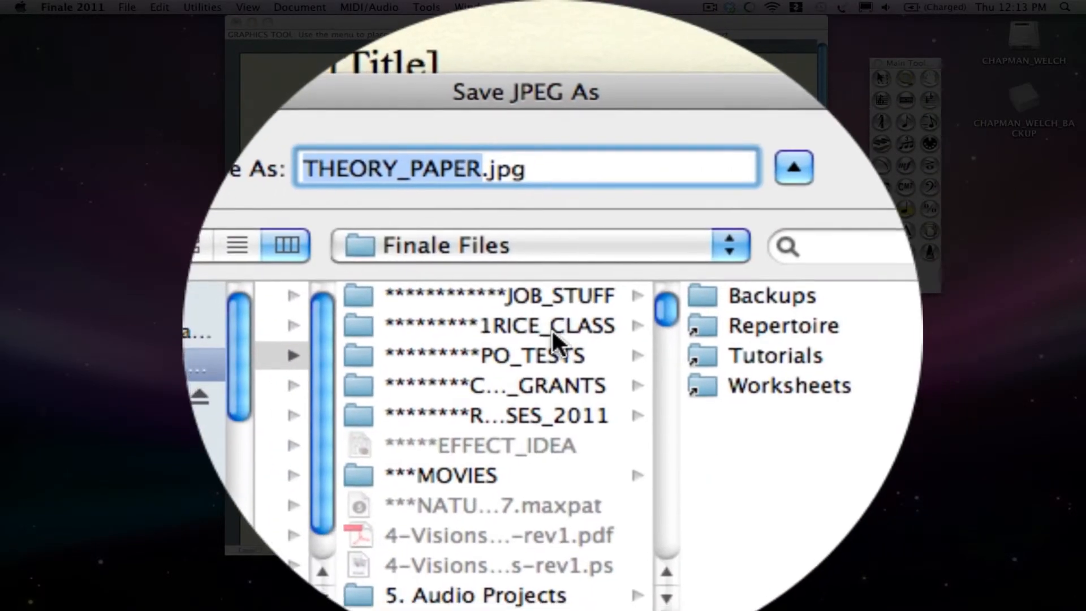
Create a new folder named THEORY_IMAGES inside the 1RICE_CLASS folder as the save location.
click(555, 330)
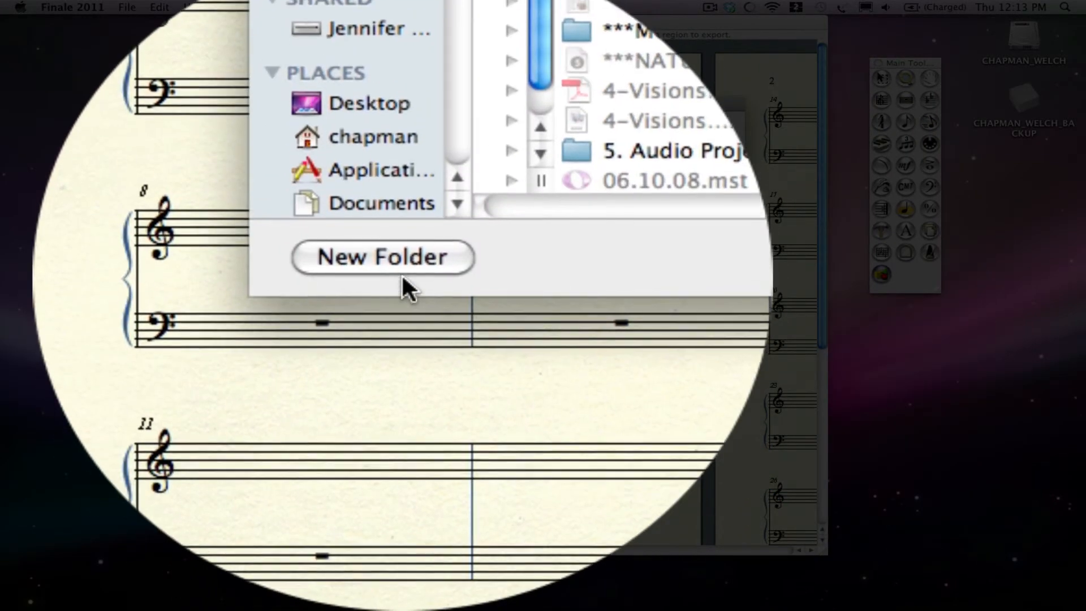
click(408, 286)
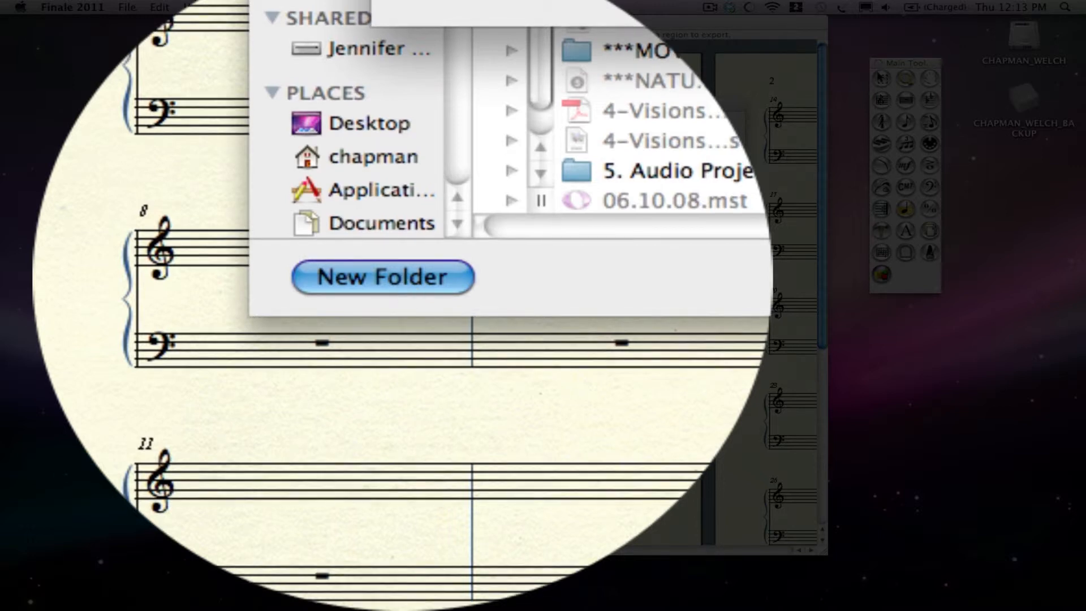
key(Return)
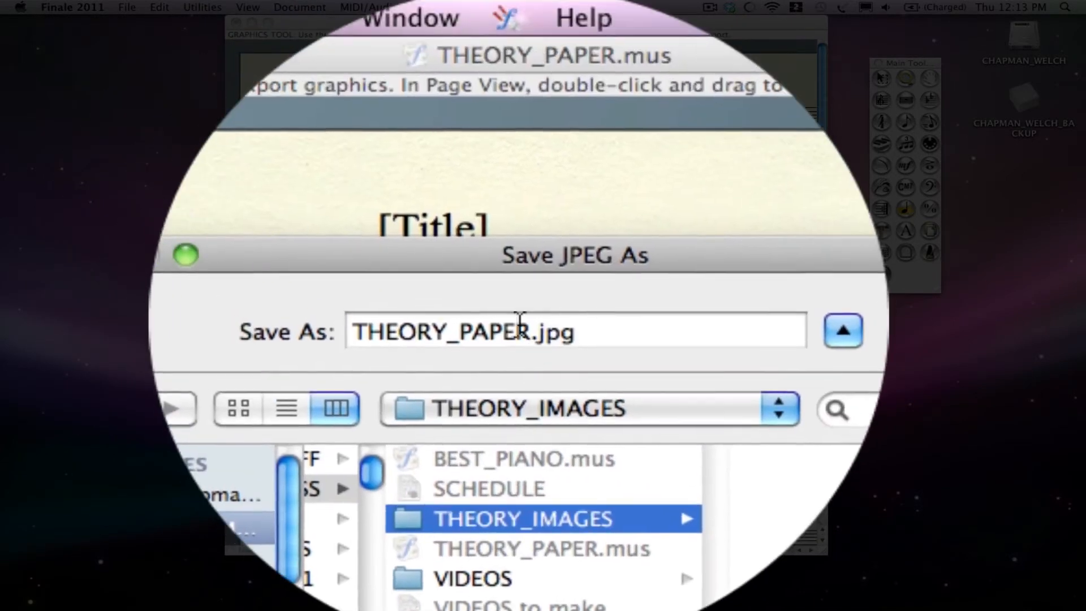
Name the exported JPEG chord1 and save it in the THEORY_IMAGES folder.
click(518, 331)
double_click(522, 334)
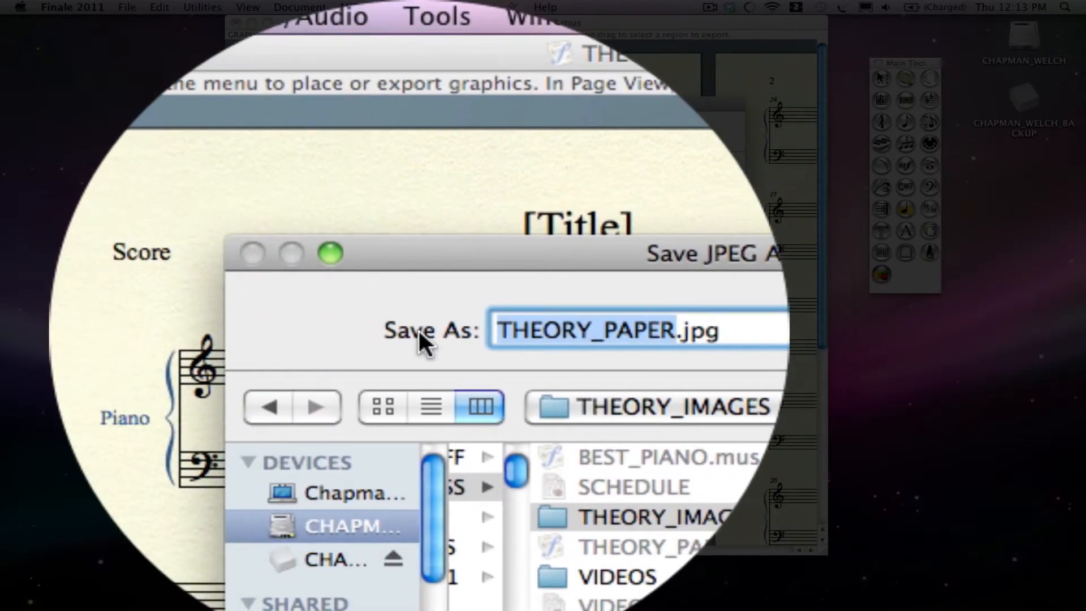
text(chord1)
key(Return)
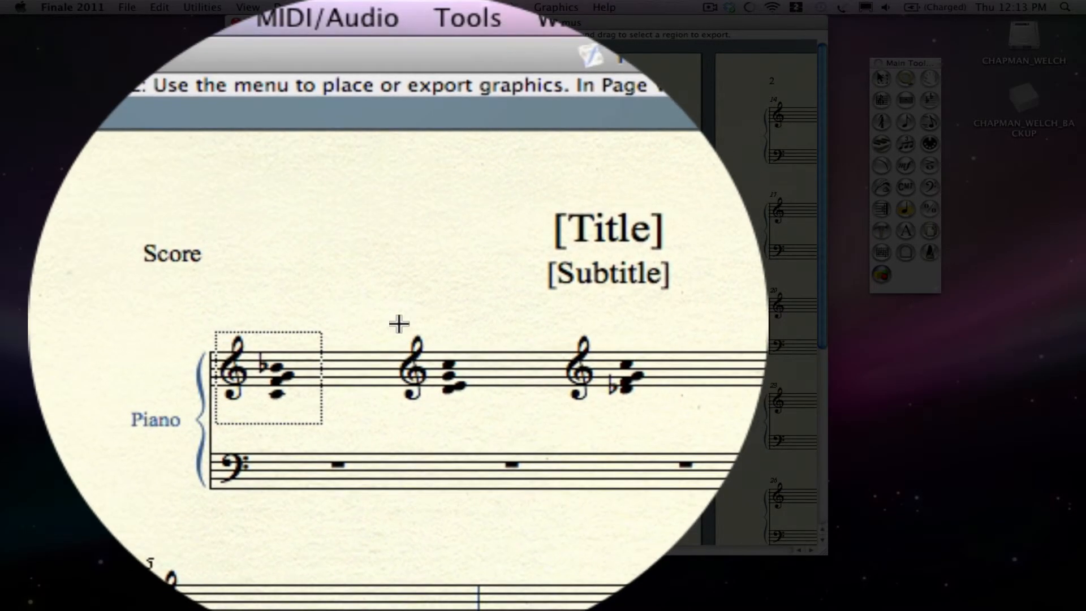
Frame the second treble clef and chord and export the selection as a JPEG named chord2 in the THEORY_IMAGES folder.
drag(396, 323, 448, 366)
click(556, 8)
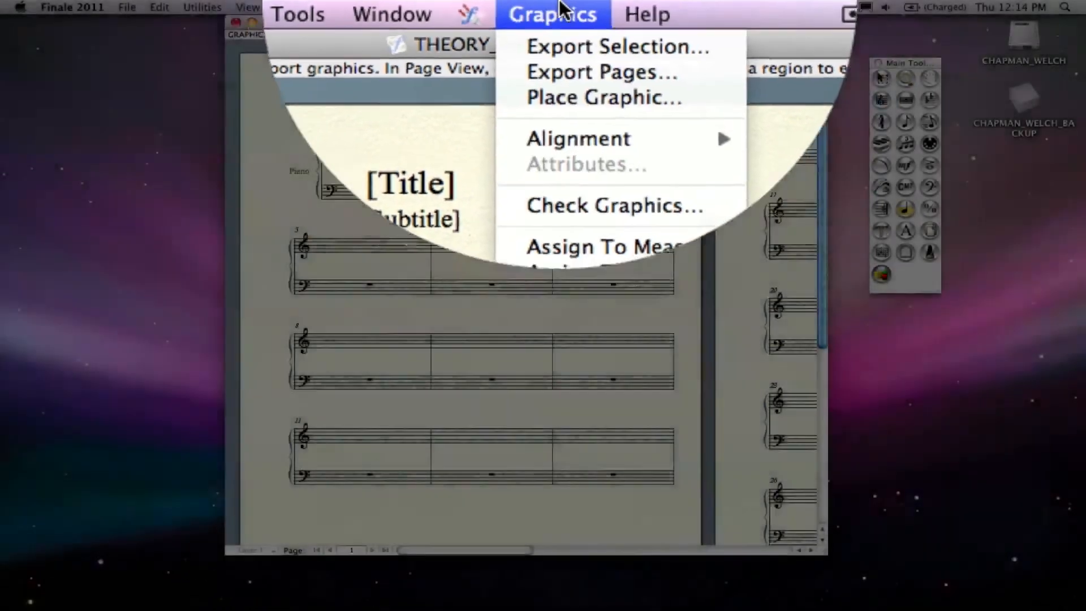
click(563, 24)
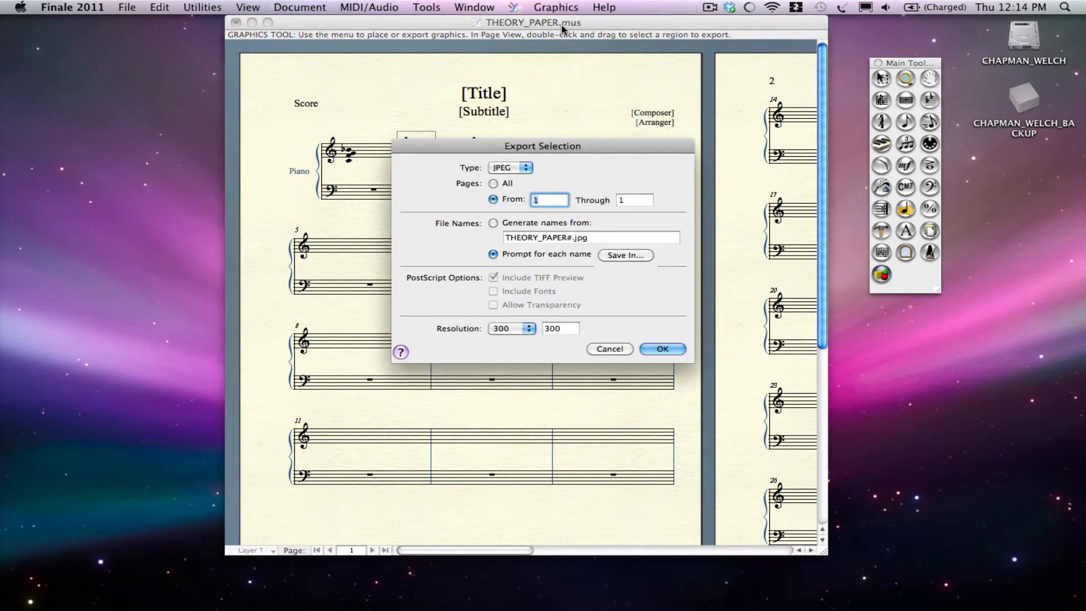
key(Return)
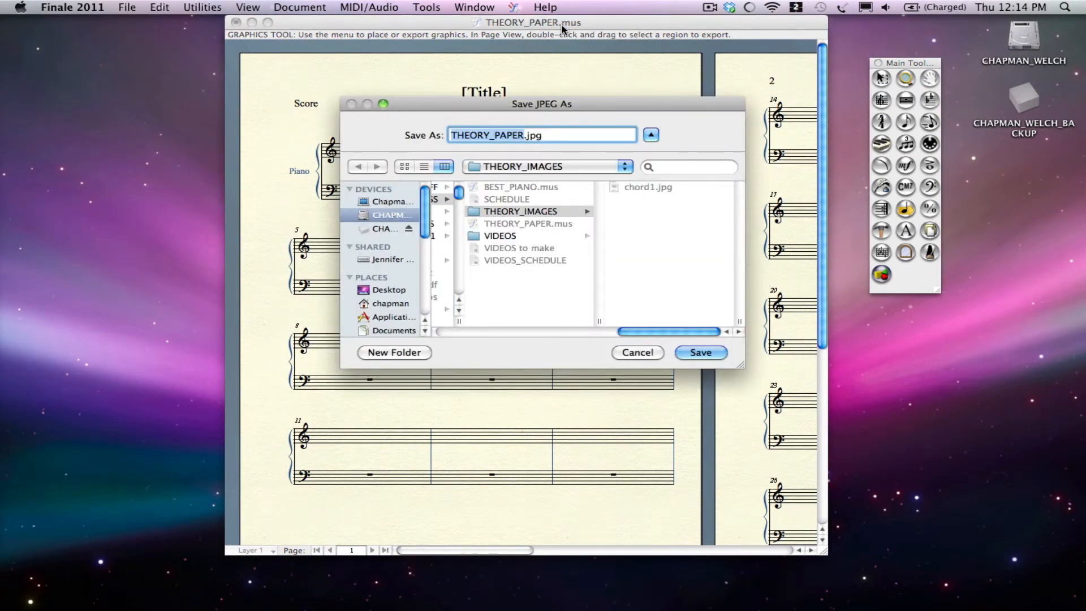
text(chord2)
key(Return)
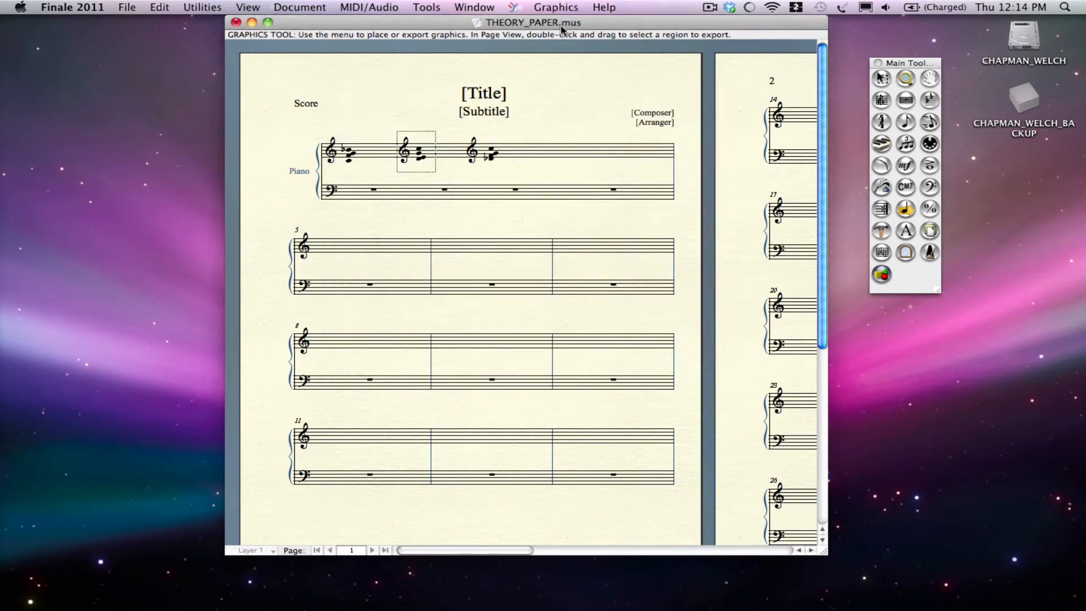
Frame the third treble clef and chord and export the selection as a JPEG named chord3 in the THEORY_IMAGES folder.
click(464, 134)
drag(464, 134, 502, 172)
click(569, 7)
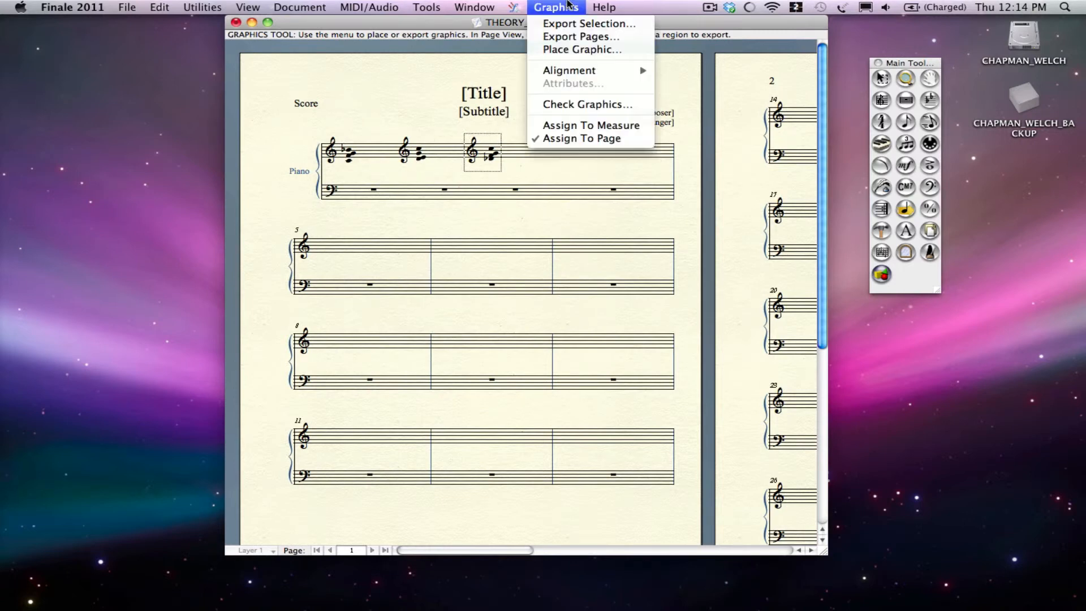
click(557, 25)
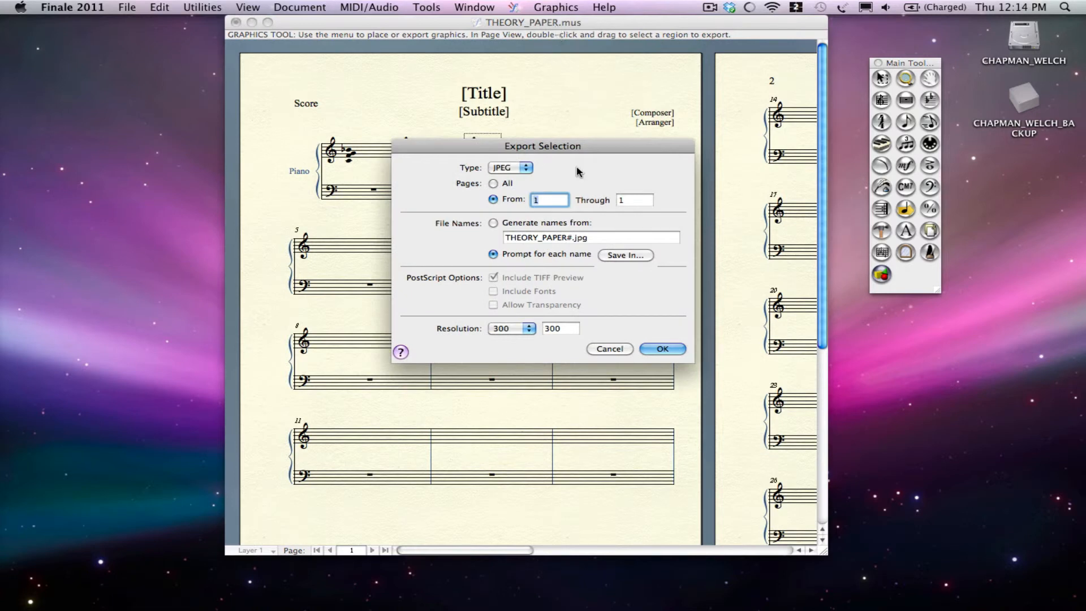
key(Return)
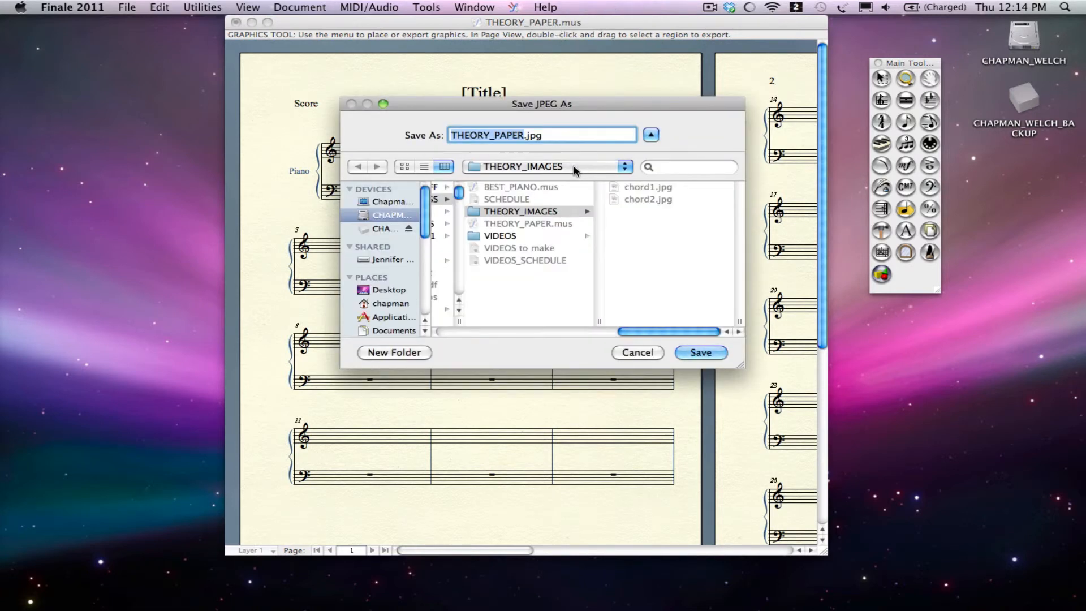
text(chord3)
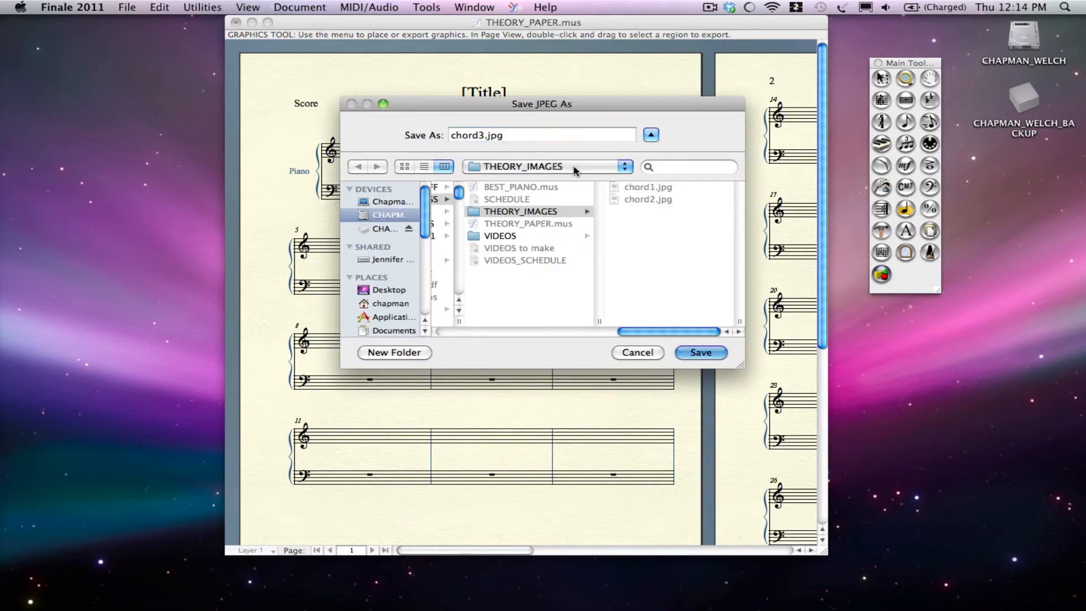
key(Return)
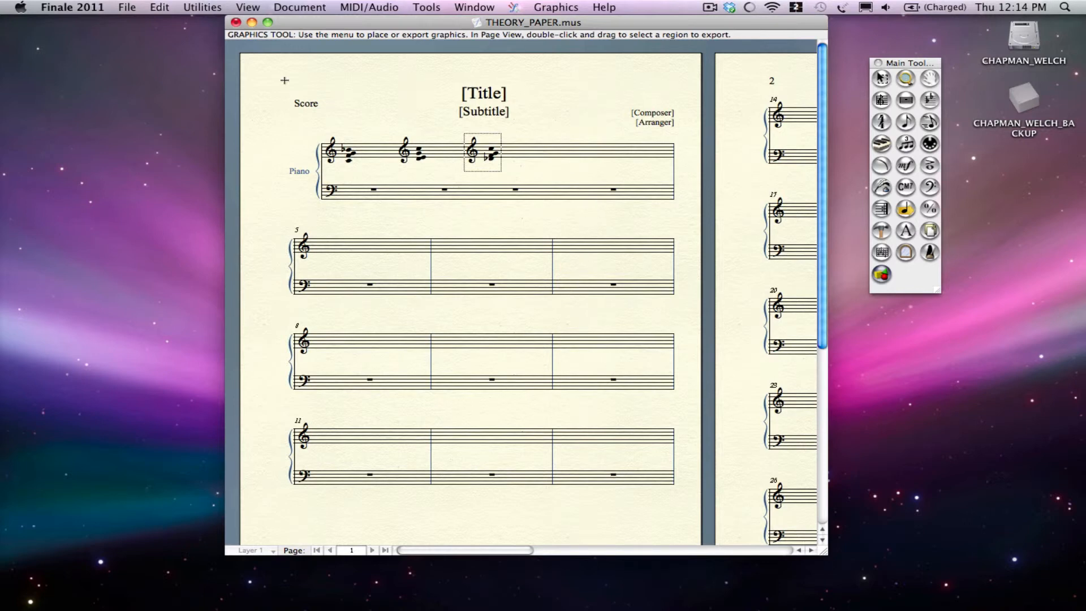
Switch to Word and insert the first chord's picture from the THEORY_IMAGES folder inside 1RICE_CLASS into the blank document.
key(super+Tab)
drag(27, 68, 422, 69)
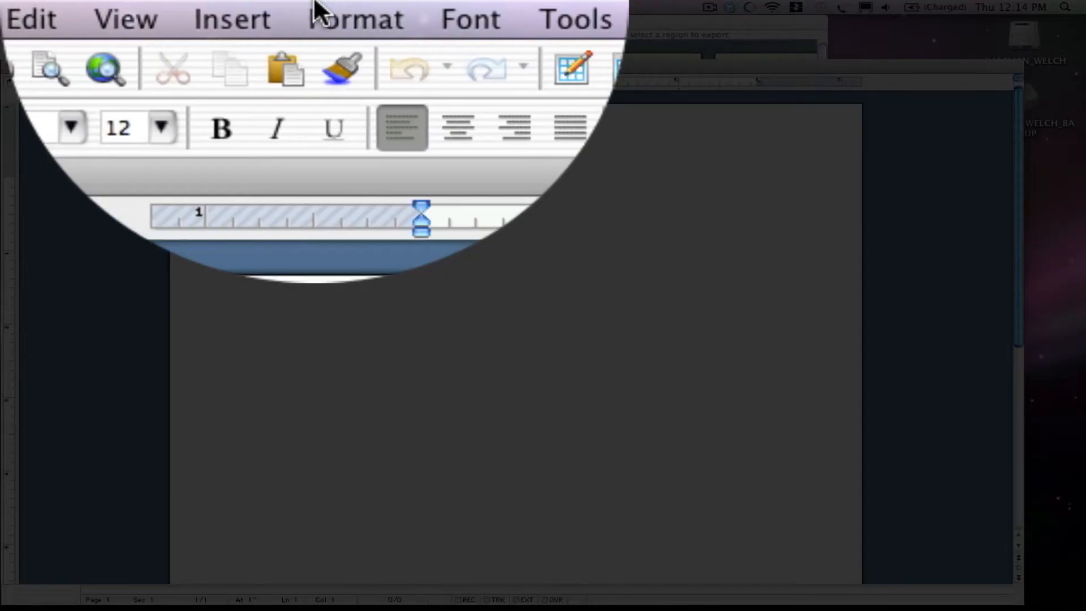
click(208, 6)
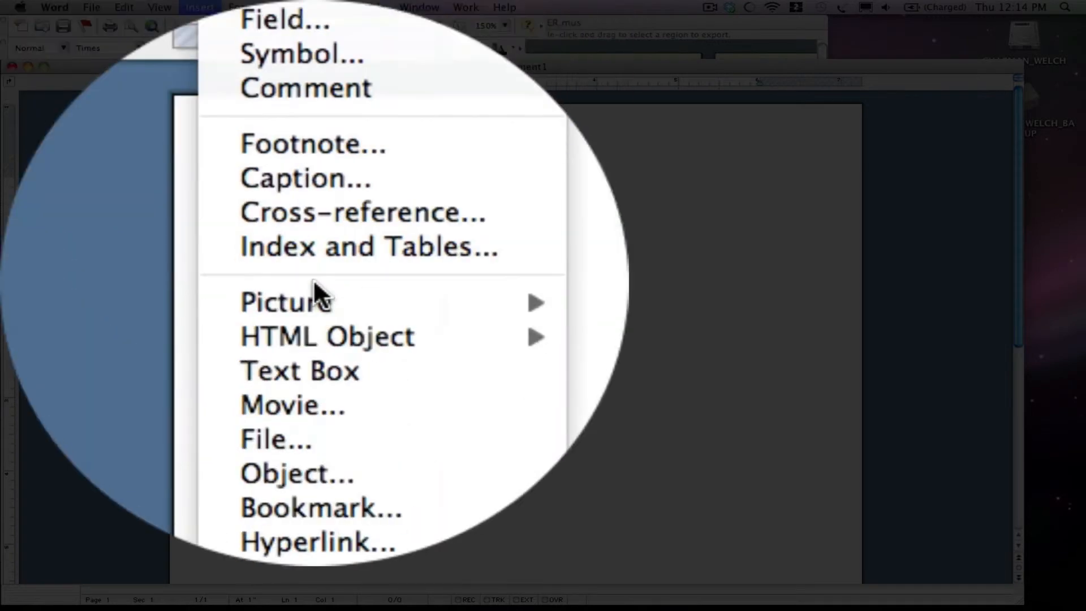
mouse_move(314, 281)
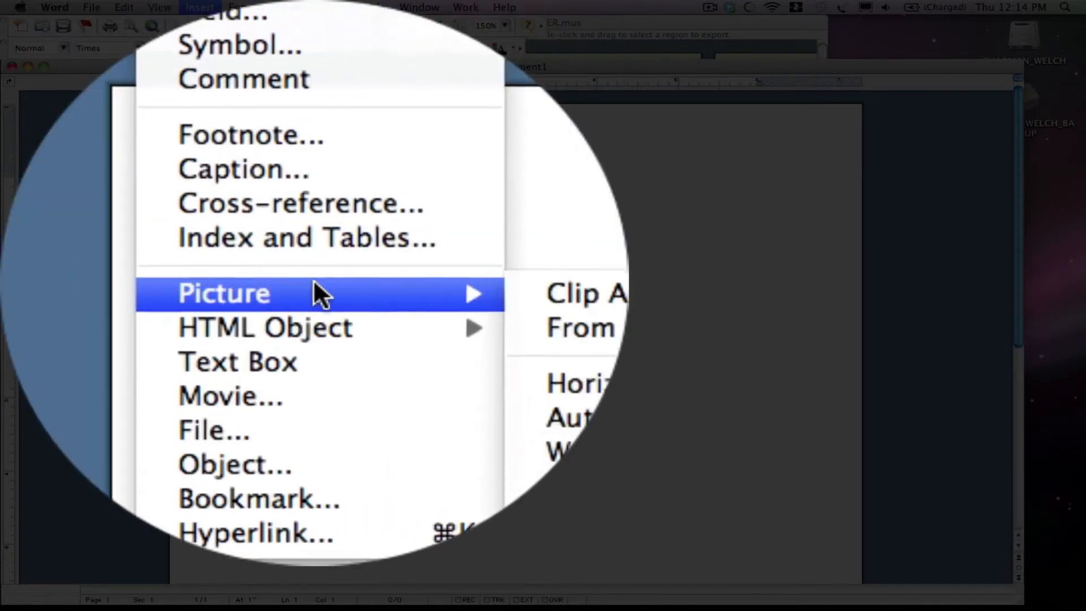
click(343, 280)
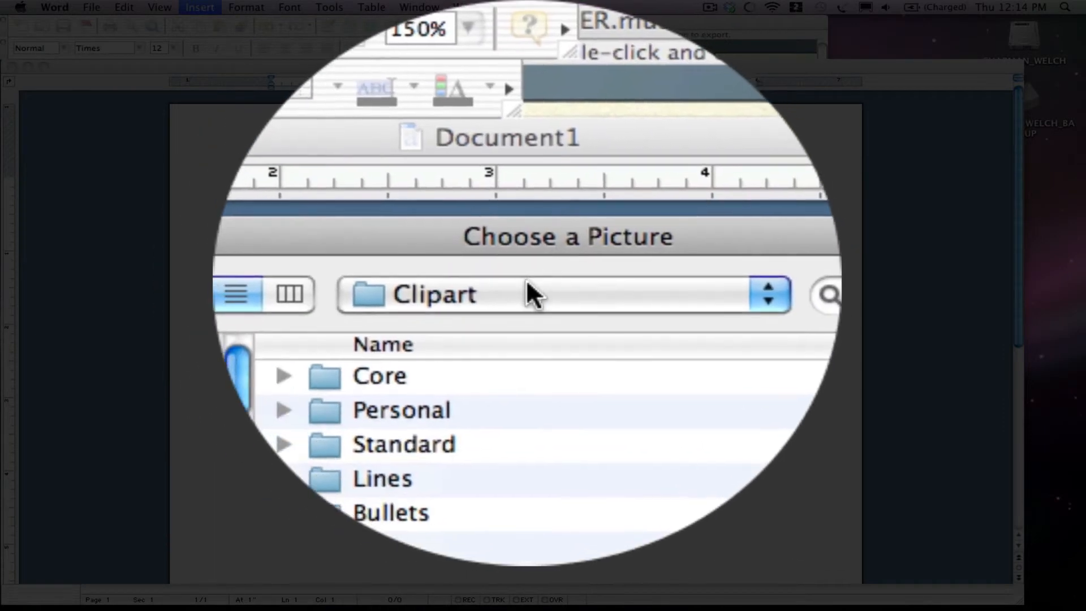
click(527, 286)
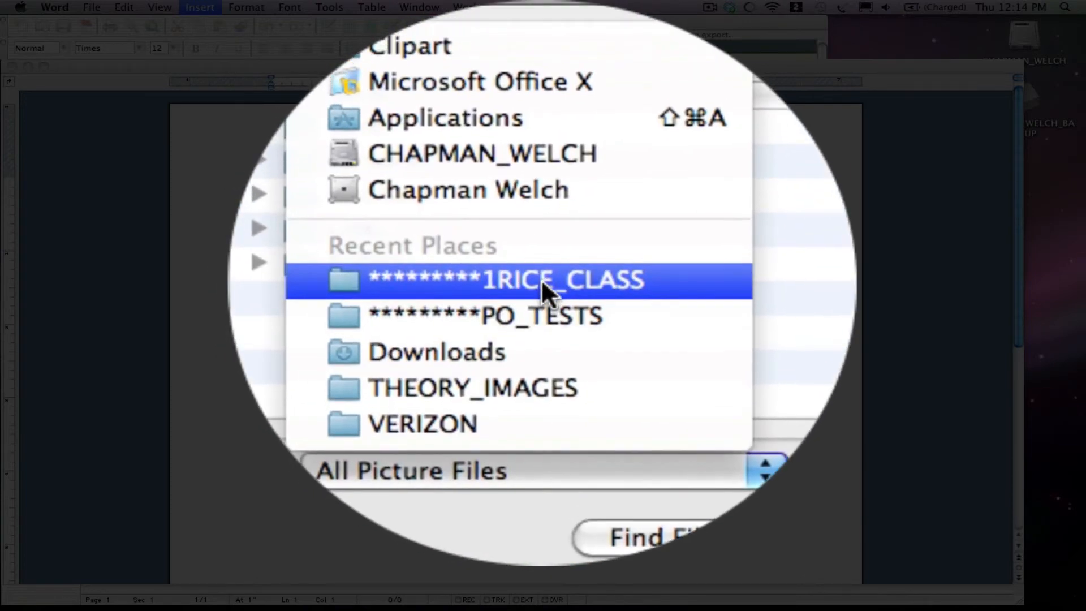
click(540, 279)
double_click(505, 280)
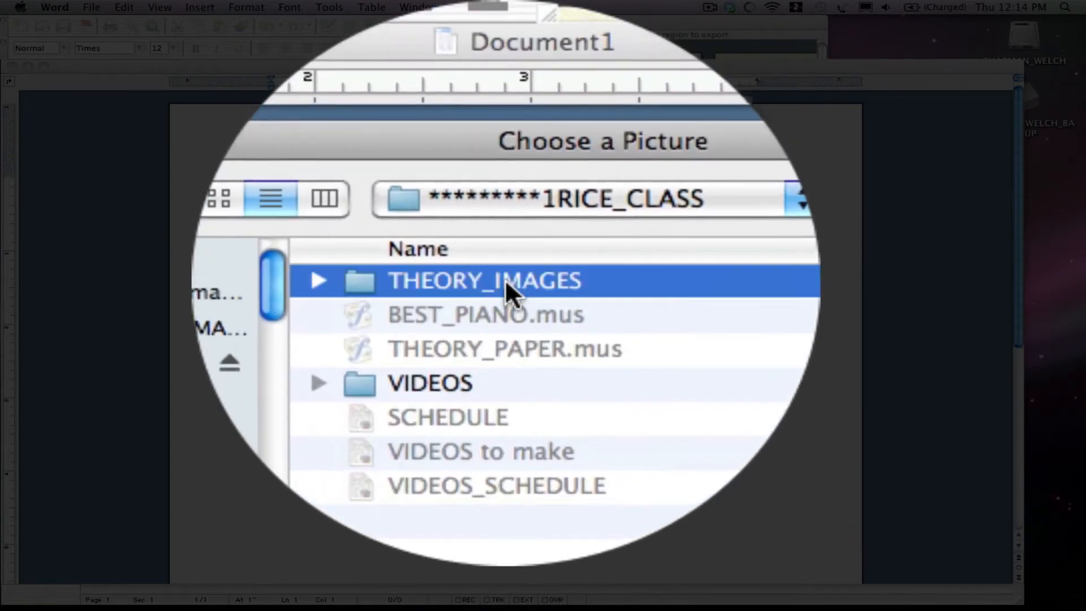
double_click(483, 280)
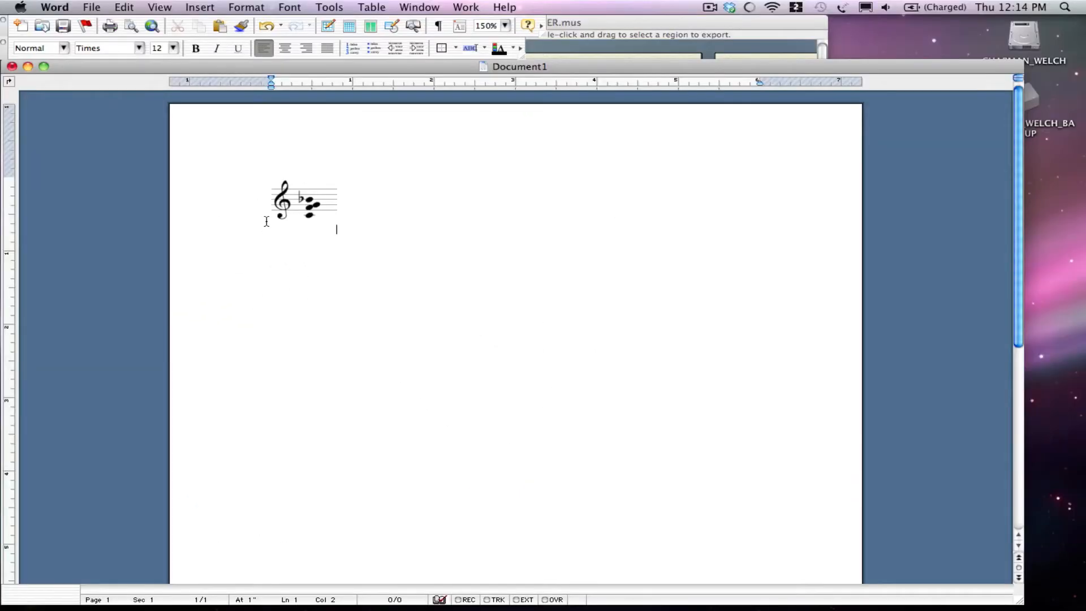
Try centring the inserted chord picture on the page, and return it to left alignment.
click(266, 218)
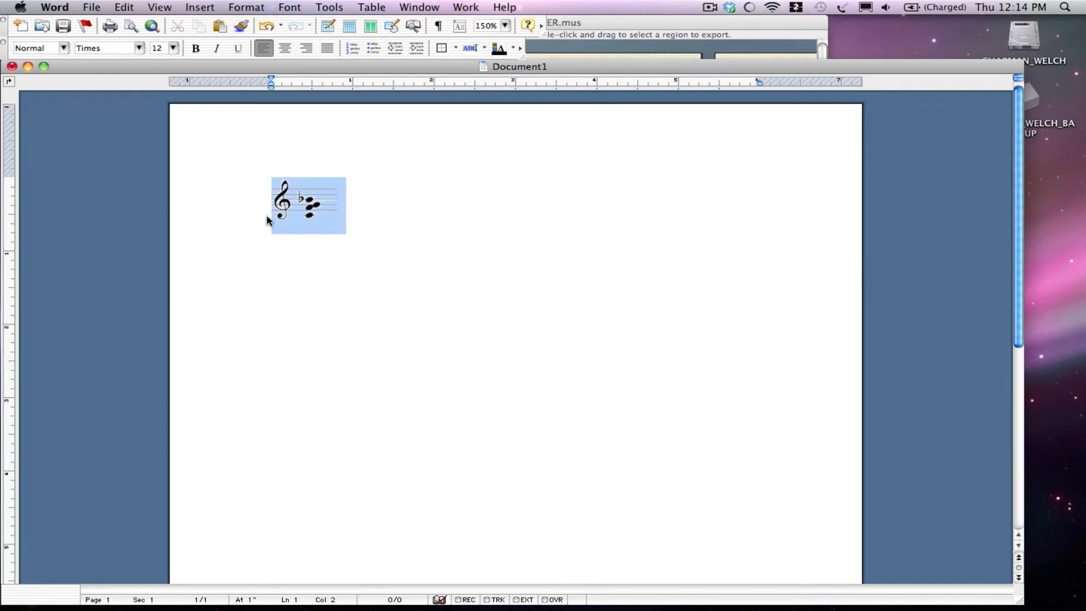
click(287, 47)
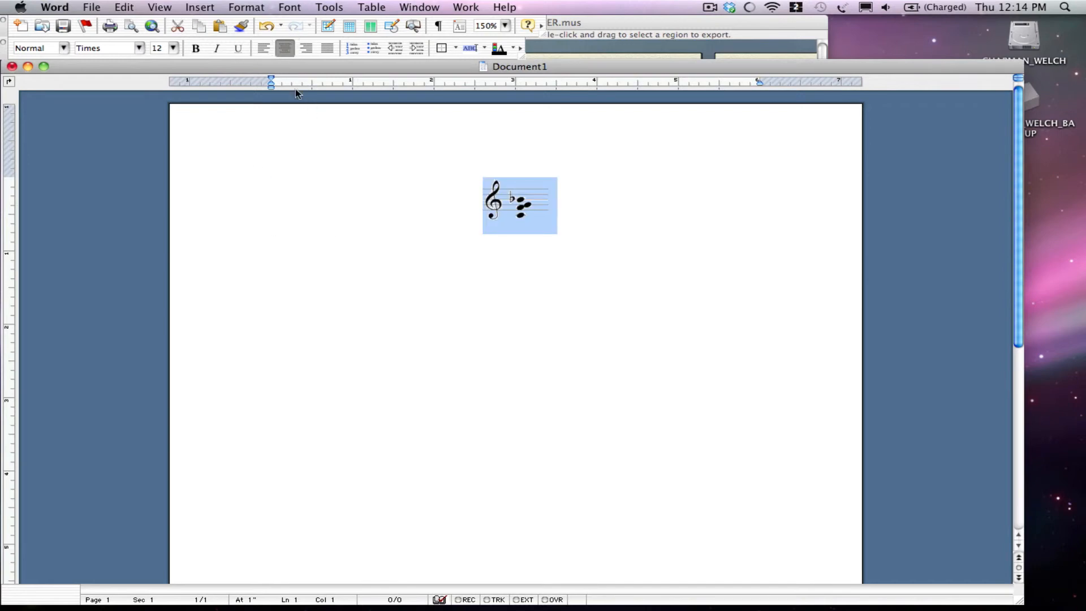
click(263, 47)
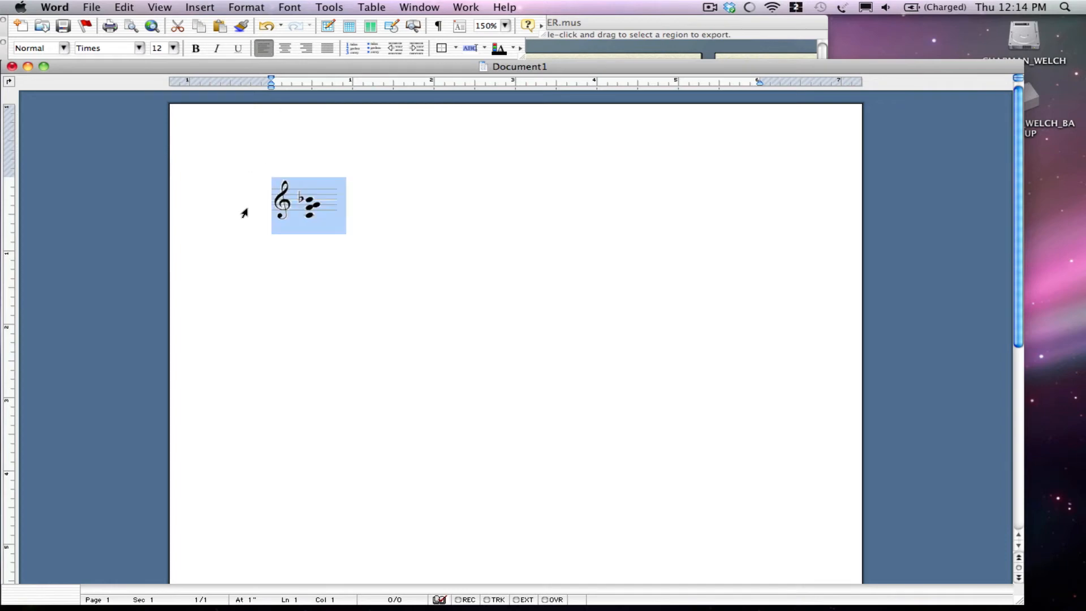
Indent the chord picture with spaces in front of it to about the 2-inch mark on the ruler.
click(275, 221)
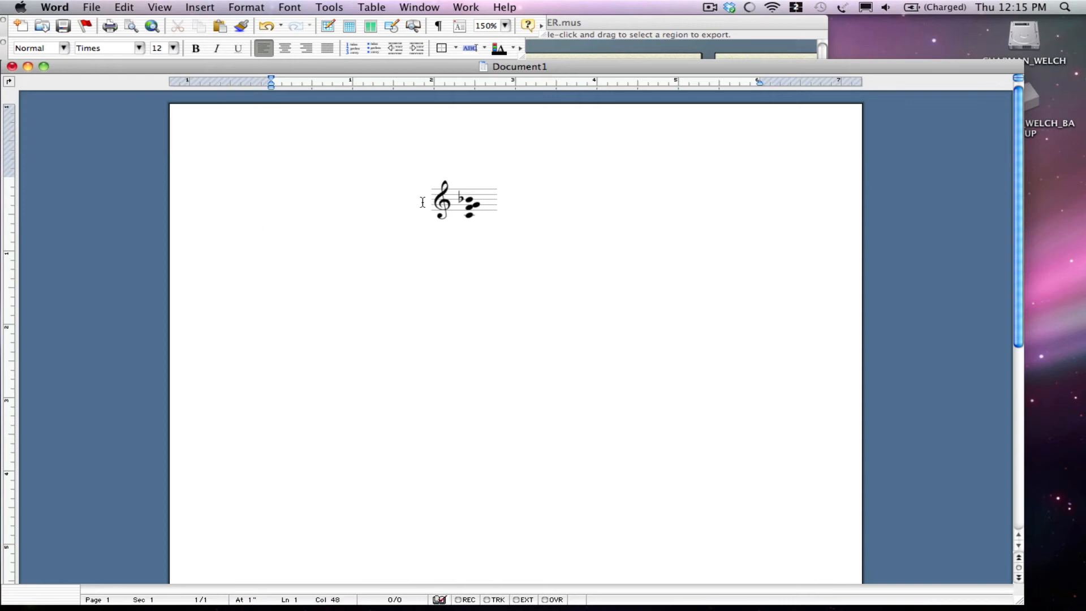
key(BackSpace)
key(BackSpace)
key(BackSpace)
key(BackSpace)
key(BackSpace)
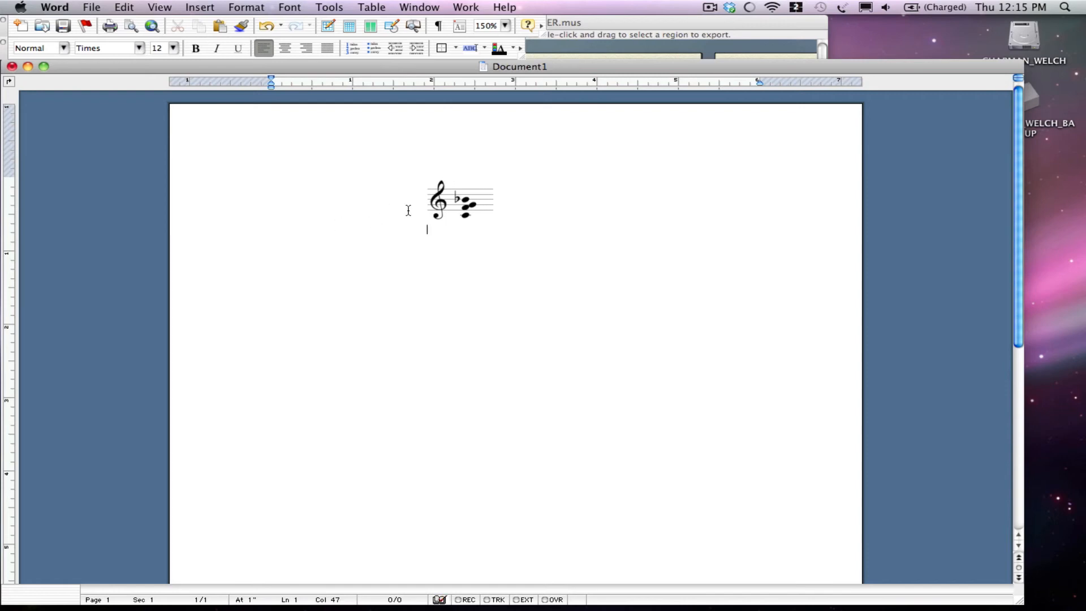
key(super+b)
text(Exampl)
key(BackSpace)
key(BackSpace)
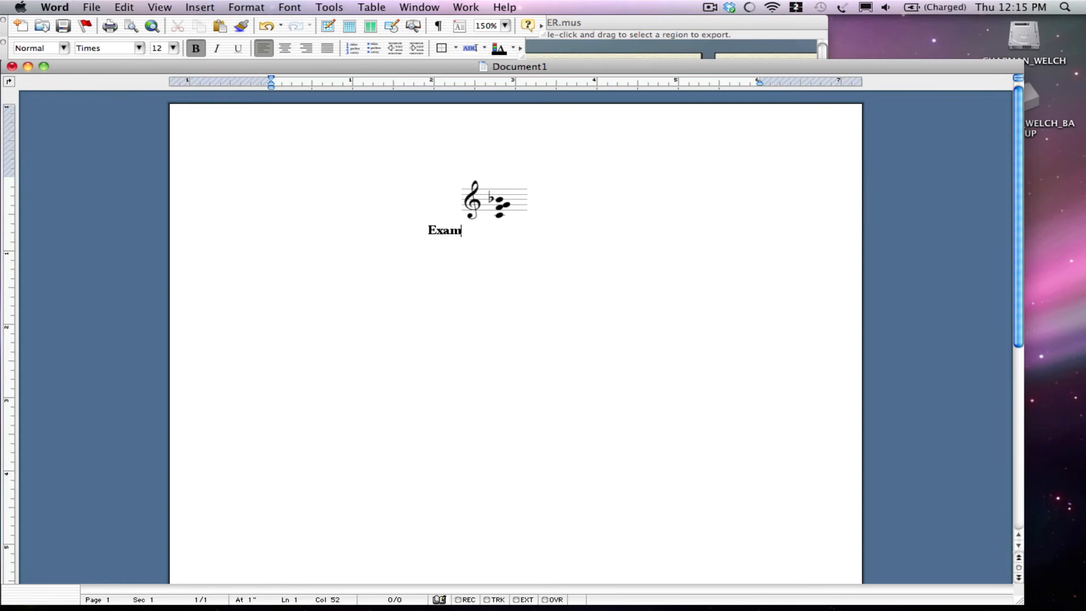
key(BackSpace)
key(BackSpace)
key(BackSpace)
key(BackSpace)
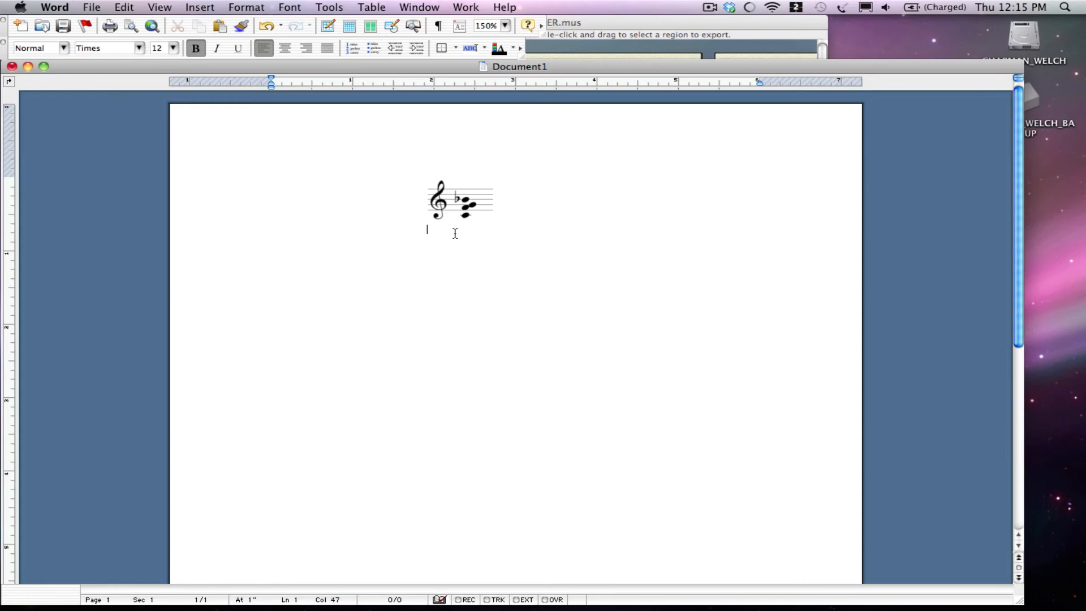
Add the indented caption "Example 1. Chord 1" on the line below the chord picture, with only "Example 1." in bold.
key(super+b)
key(Tab)
key(Tab)
key(super+b)
text(Example)
key(super+b)
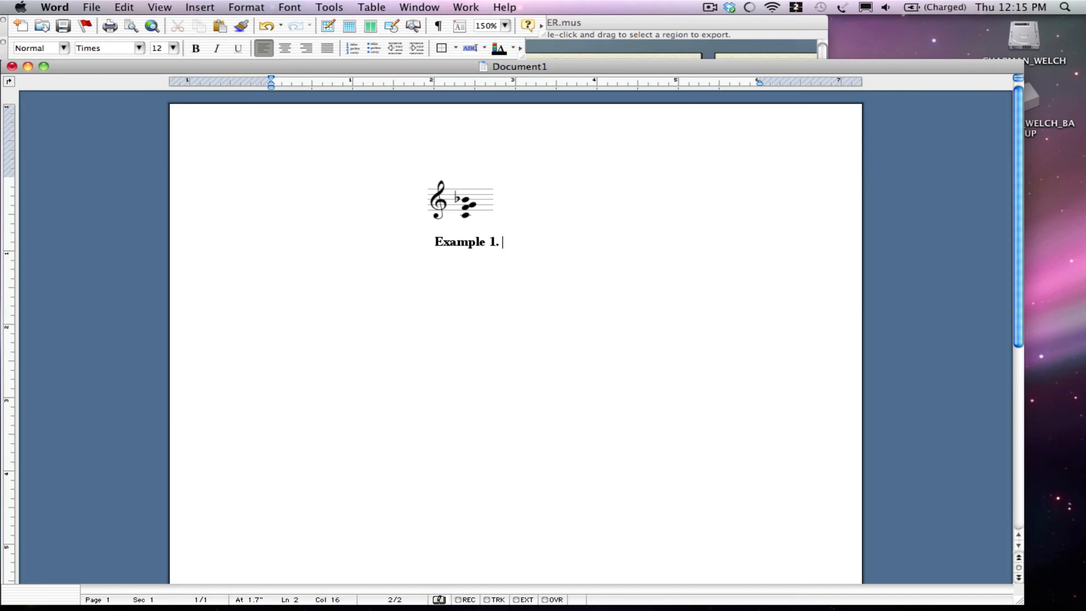
text(1. Chord 1)
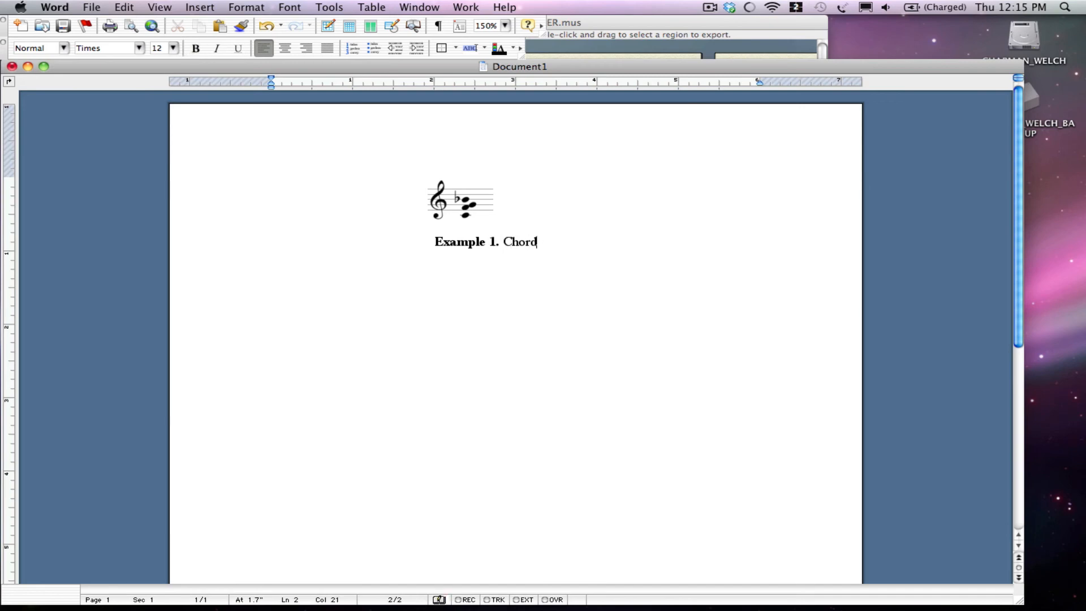